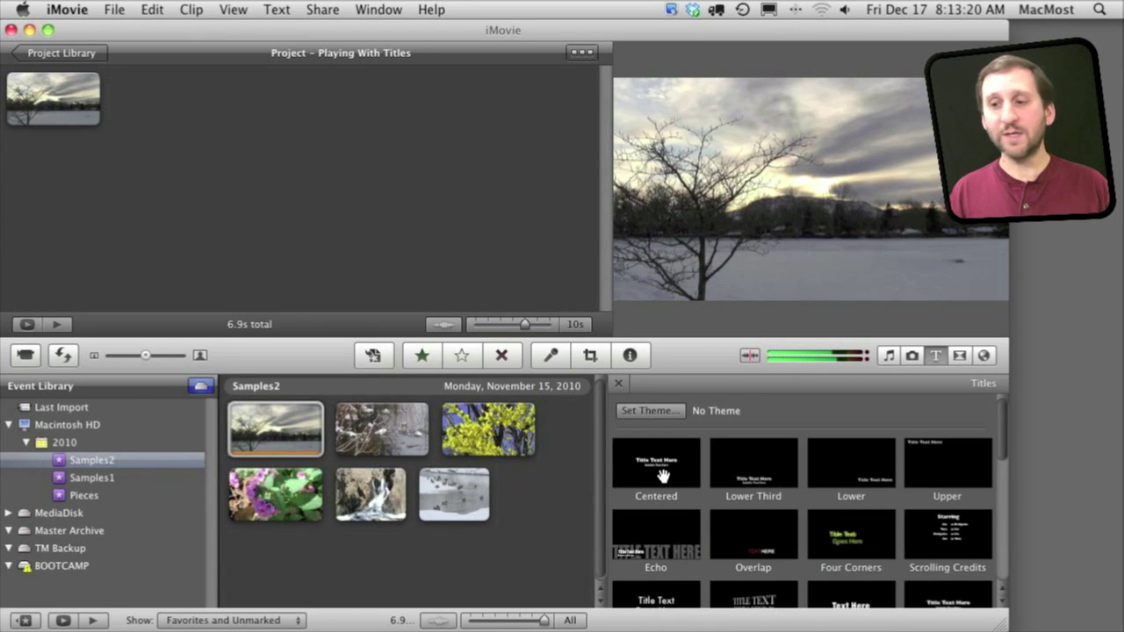
- Add a Centered title over the snowy-tree clip and delete its subtitle line
{"action": "left_click_drag", "start_coordinate": [663, 467], "coordinate": [50, 97]}
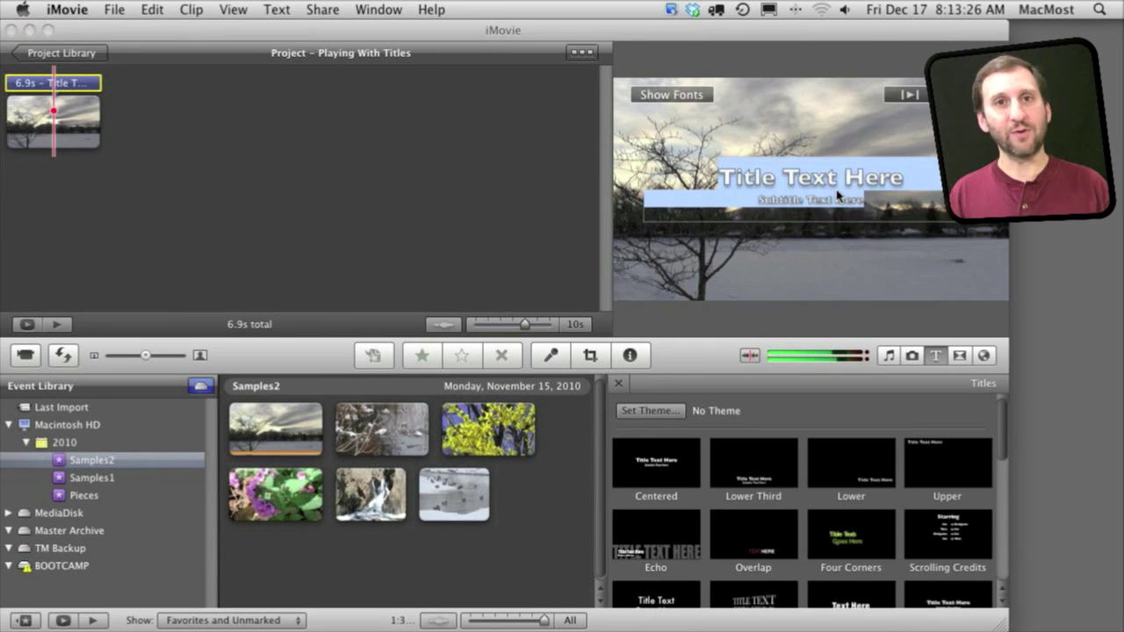
{"action": "double_click", "coordinate": [731, 179]}
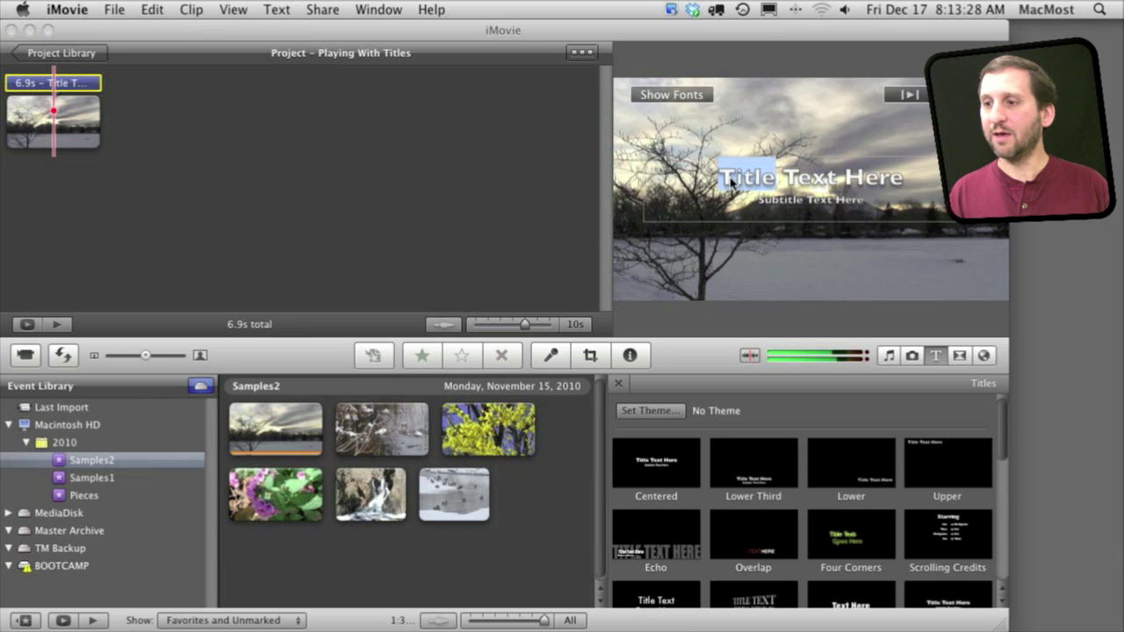
{"action": "double_click", "coordinate": [772, 206]}
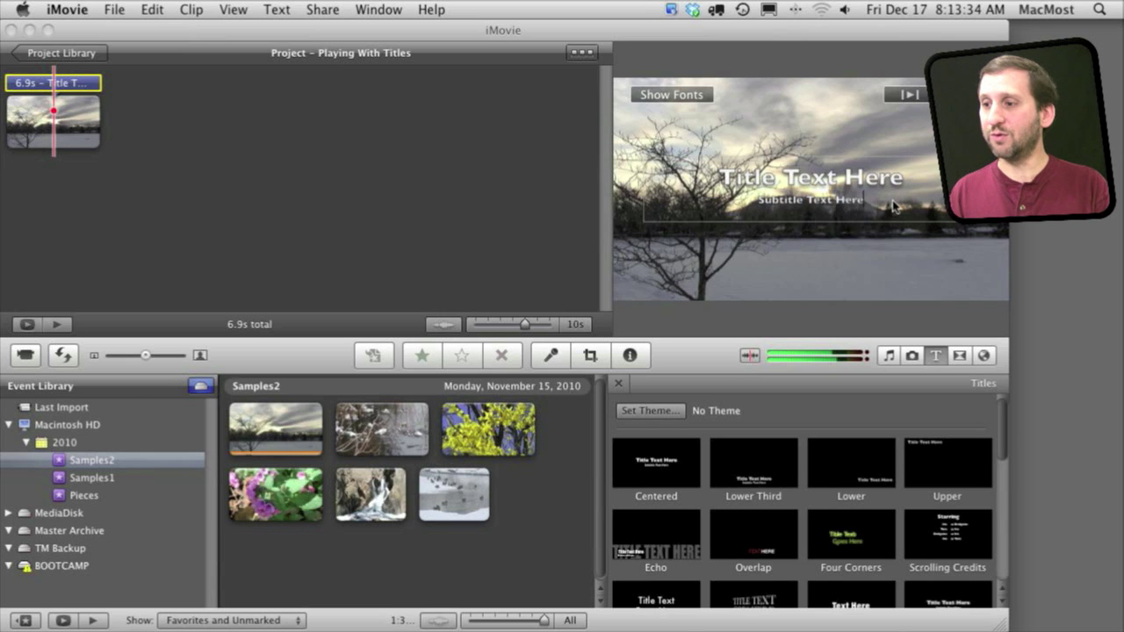
{"action": "left_click_drag", "start_coordinate": [882, 202], "coordinate": [752, 202]}
{"action": "key", "text": "BackSpace"}
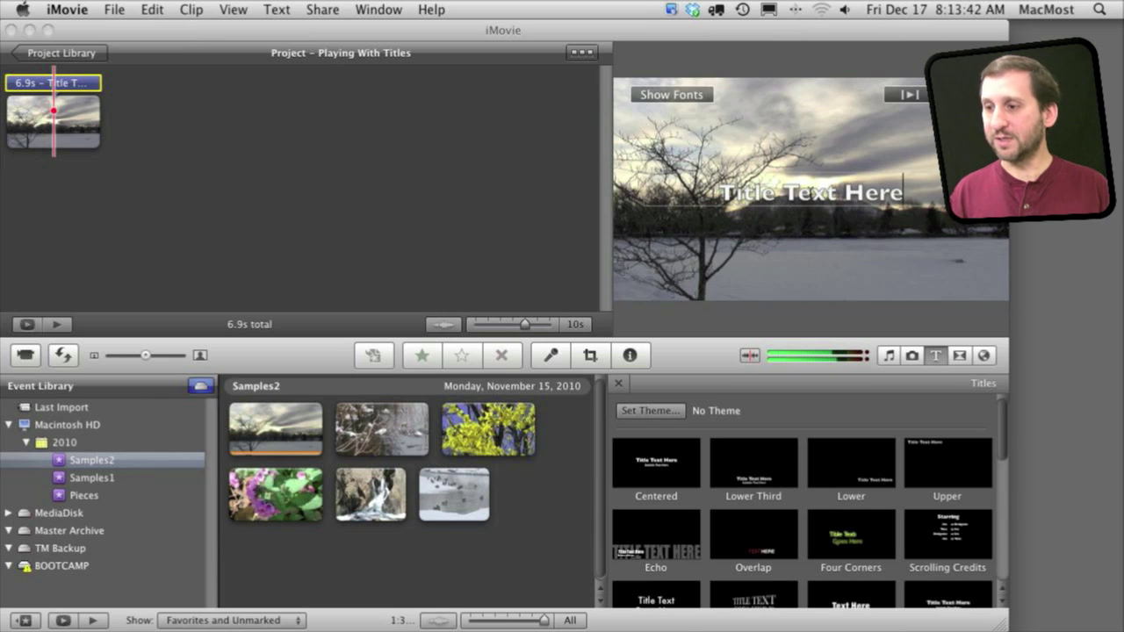
- Add 'More Text' and 'Stuff' as second and third lines under the title
{"action": "key", "text": "Return"}
{"action": "type", "text": "Mo"}
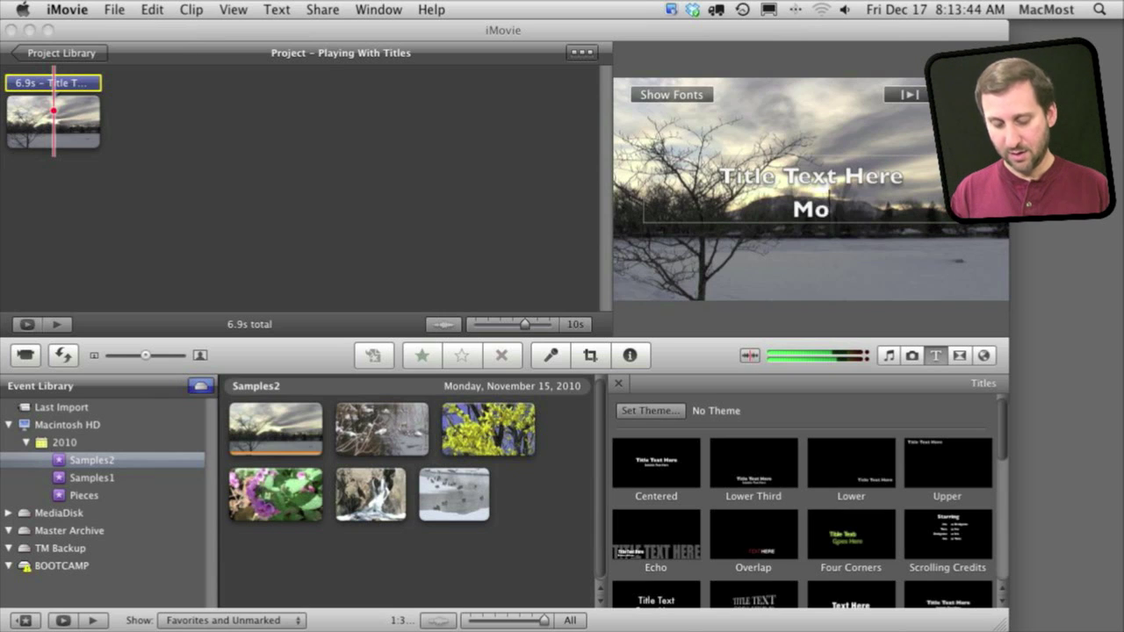
{"action": "type", "text": "re Txt"}
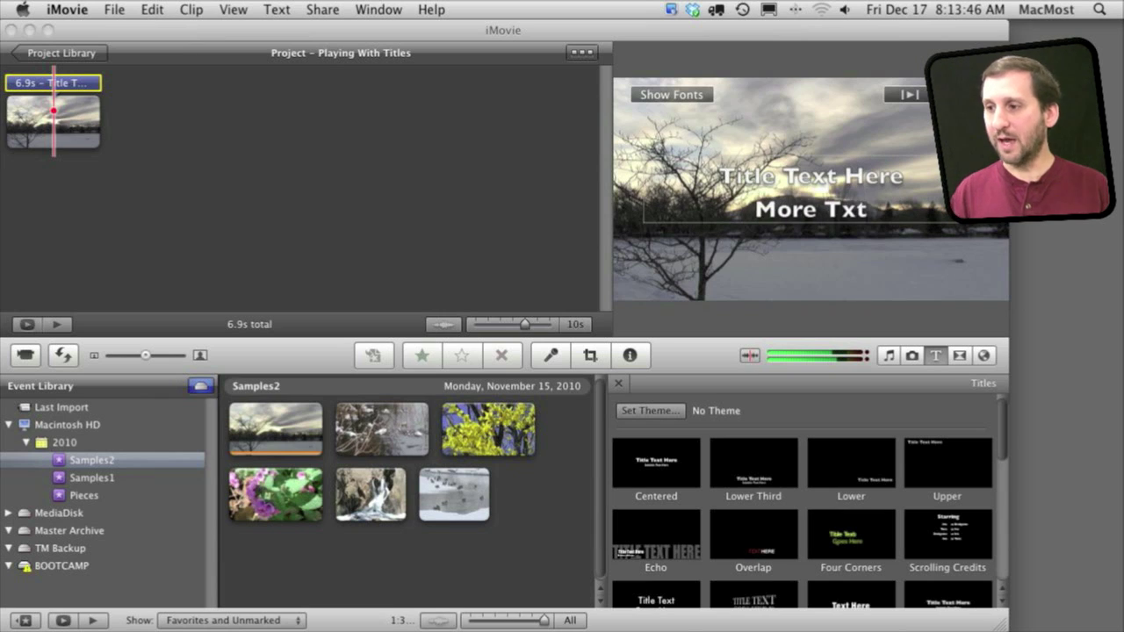
{"action": "key", "text": "BackSpace"}
{"action": "key", "text": "BackSpace"}
{"action": "type", "text": "ext"}
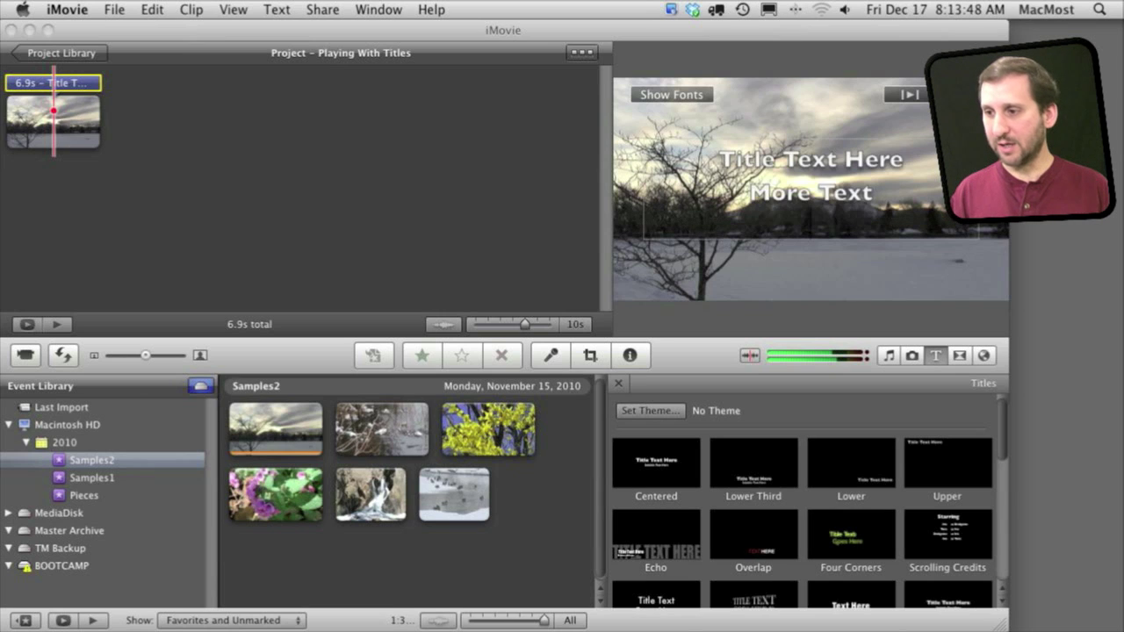
{"action": "key", "text": "Return"}
{"action": "type", "text": "Stuff"}
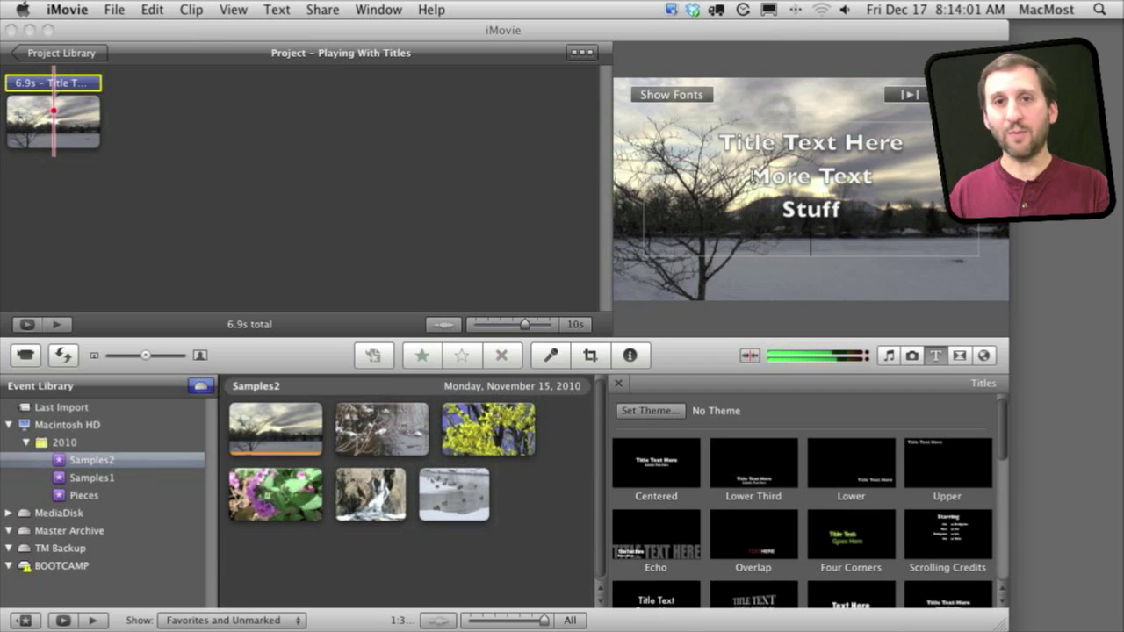
- Remove the More Text and Stuff lines and add blank lines above to push the title down
{"action": "key", "text": "shift+Up"}
{"action": "key", "text": "shift+Up"}
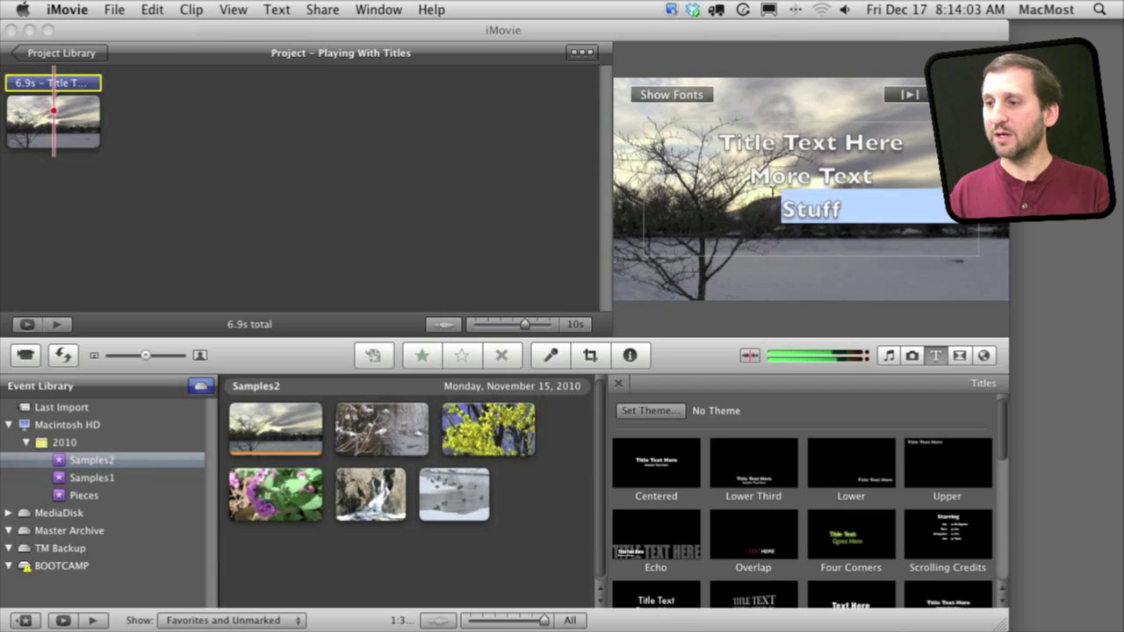
{"action": "key", "text": "BackSpace"}
{"action": "key", "text": "Return"}
{"action": "key", "text": "Return"}
{"action": "key", "text": "Return"}
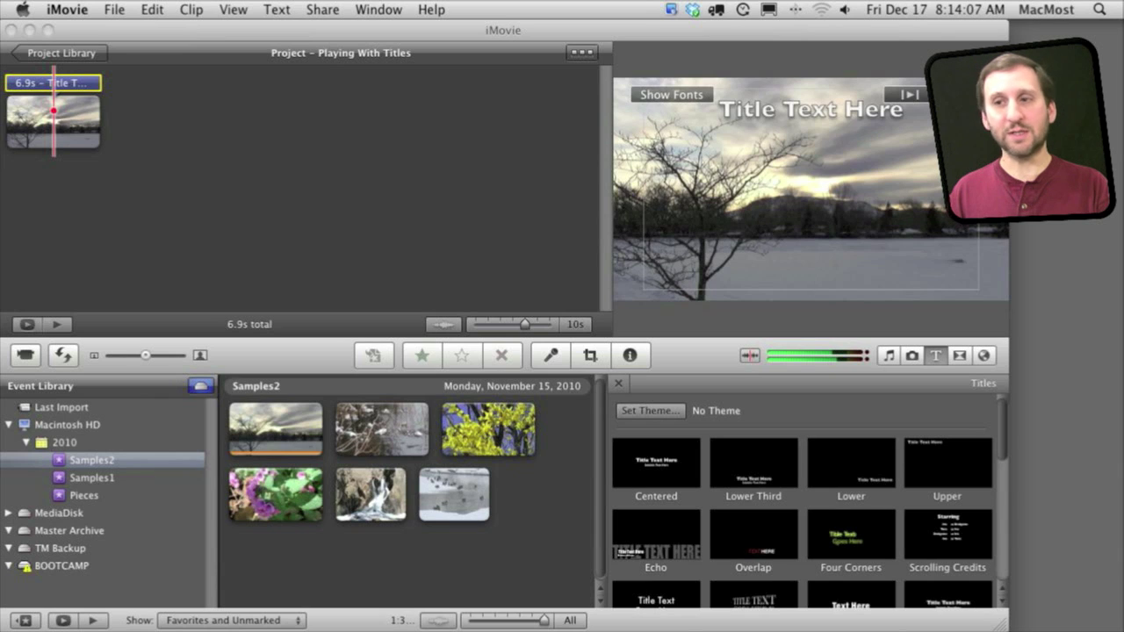
{"action": "key", "text": "BackSpace"}
{"action": "key", "text": "BackSpace"}
{"action": "key", "text": "BackSpace"}
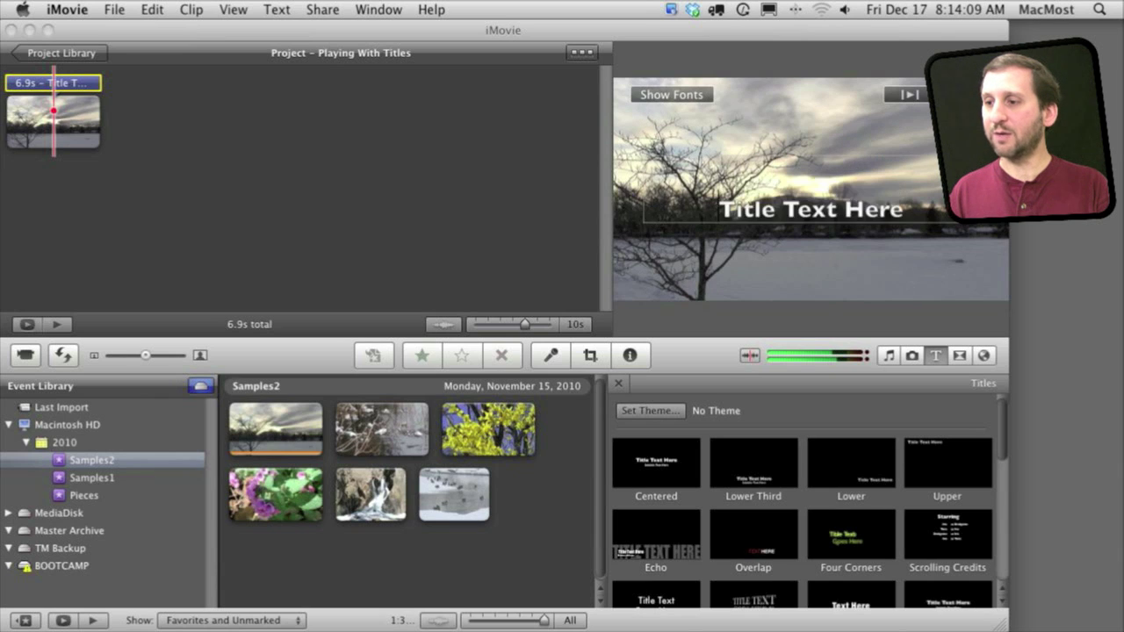
{"action": "key", "text": "Return"}
{"action": "key", "text": "Return"}
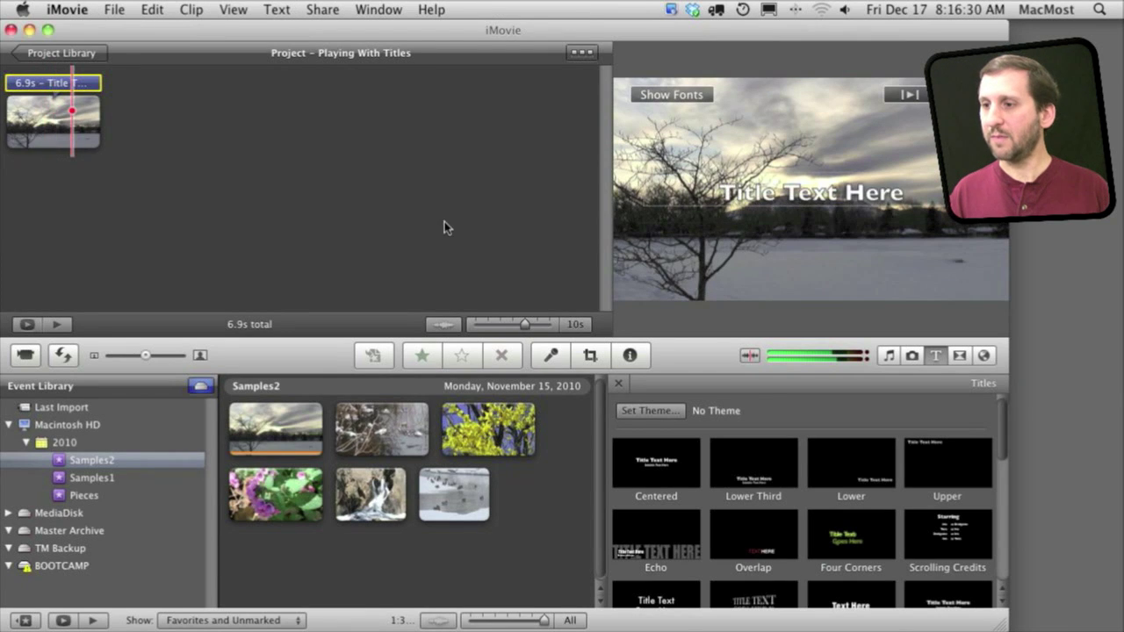
- Set the title text to Coolvetica at size 2 in green
{"action": "left_click", "coordinate": [749, 197]}
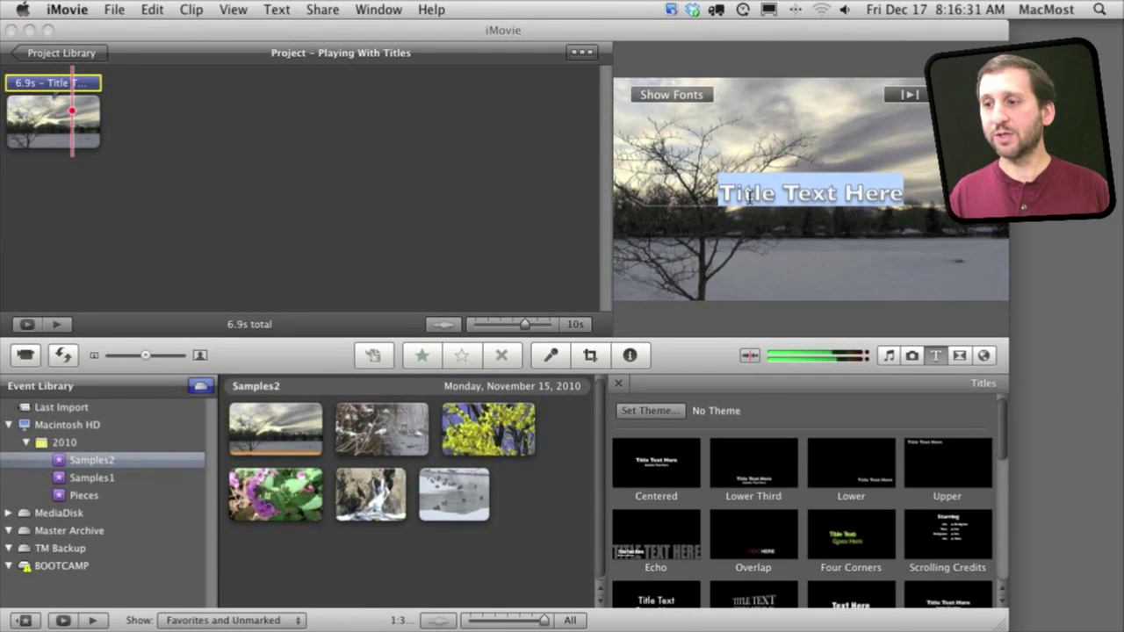
{"action": "left_click", "coordinate": [667, 95]}
{"action": "left_click", "coordinate": [464, 165]}
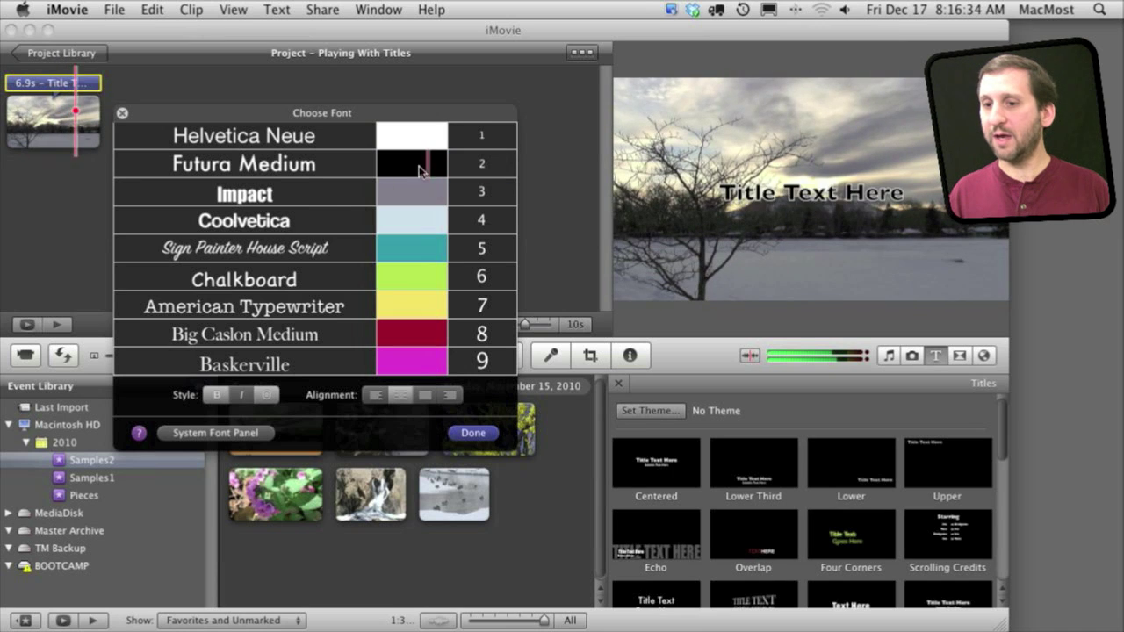
{"action": "left_click", "coordinate": [324, 248]}
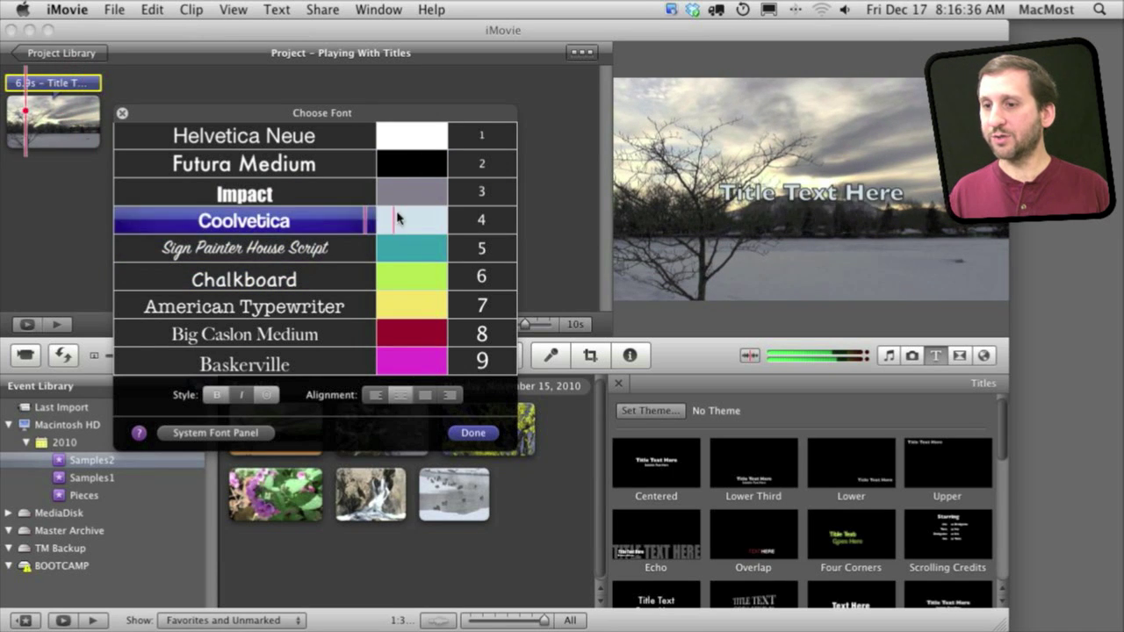
{"action": "left_click", "coordinate": [413, 283]}
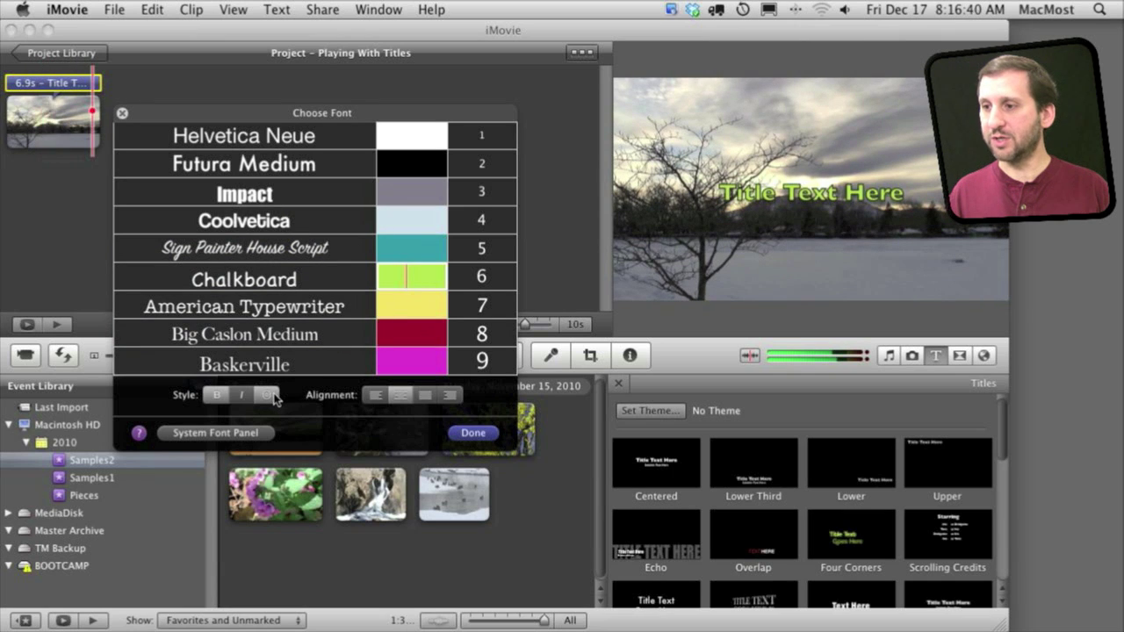
- Left-align the green title without an outline and add a new line after its text
{"action": "left_click", "coordinate": [267, 395]}
{"action": "left_click", "coordinate": [267, 395]}
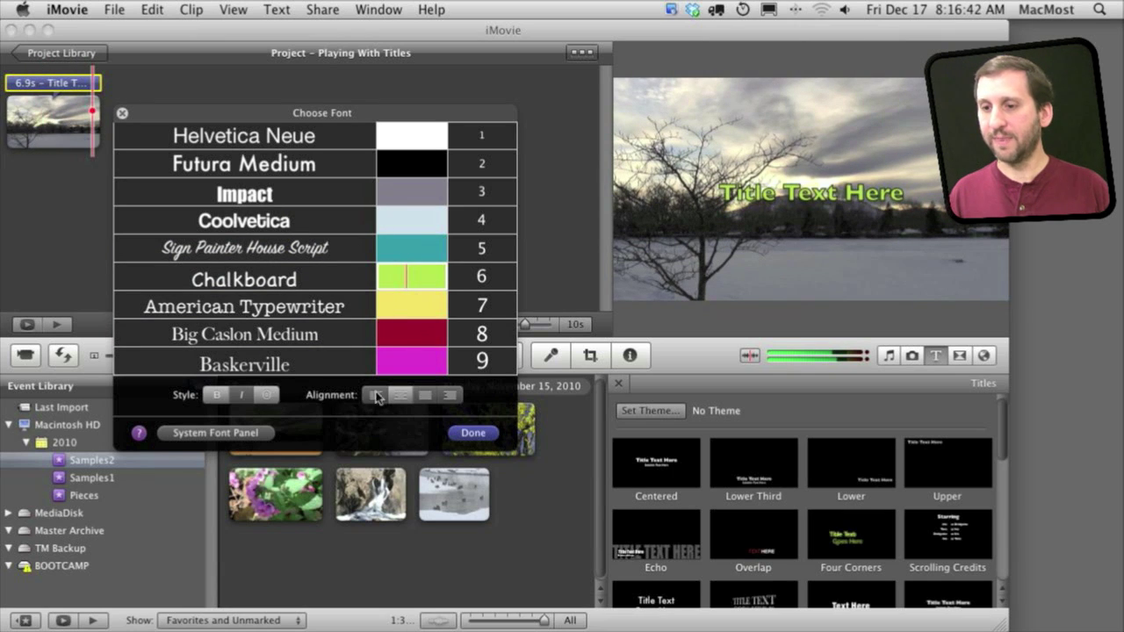
{"action": "left_click", "coordinate": [451, 394]}
{"action": "left_click", "coordinate": [376, 395]}
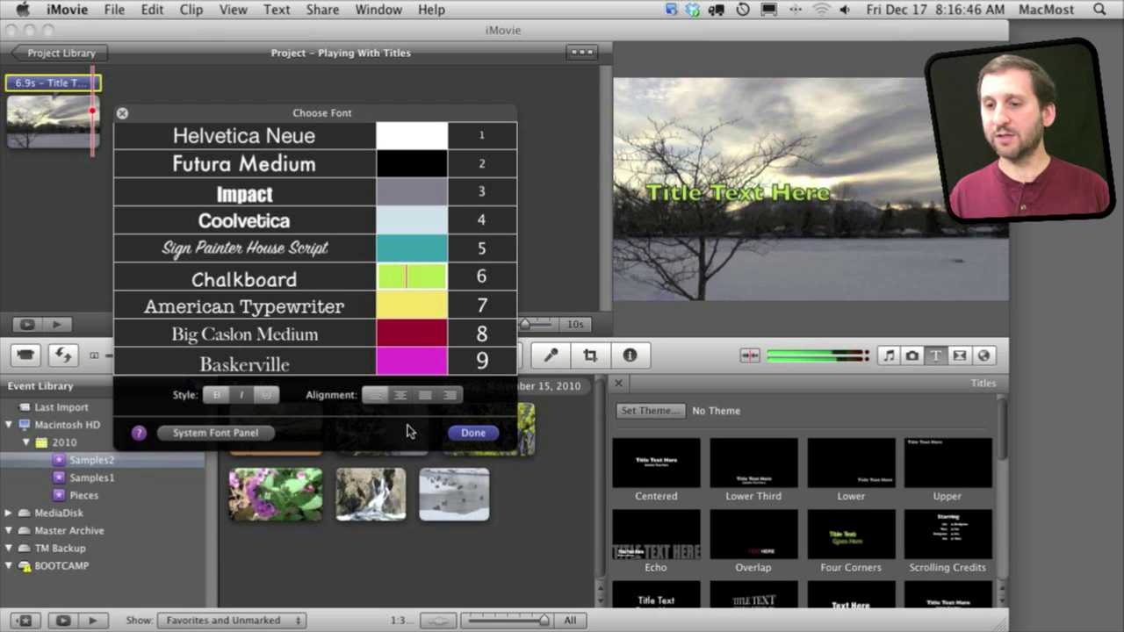
{"action": "left_click", "coordinate": [480, 437]}
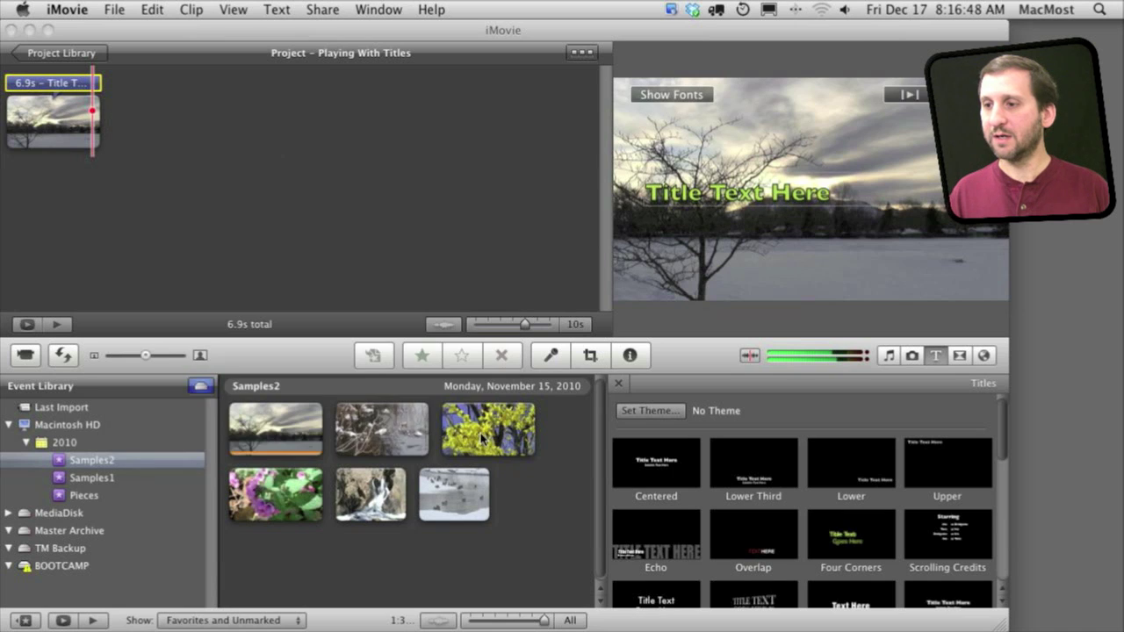
{"action": "left_click", "coordinate": [854, 191]}
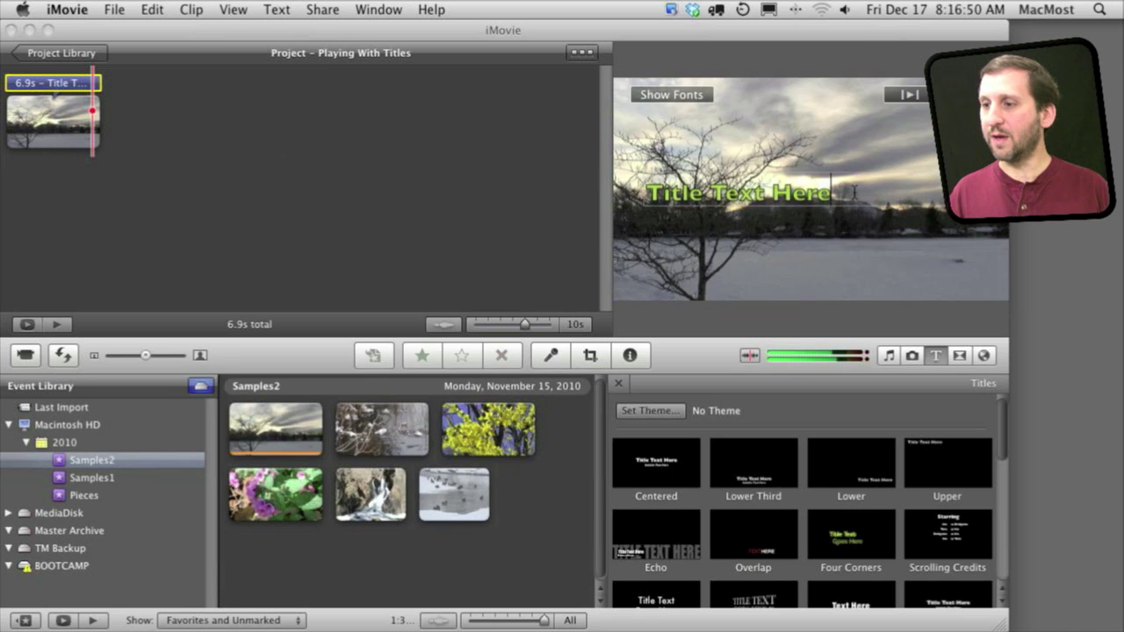
{"action": "key", "text": "Return"}
{"action": "key", "text": "Return"}
{"action": "key", "text": "Return"}
{"action": "key", "text": "Return"}
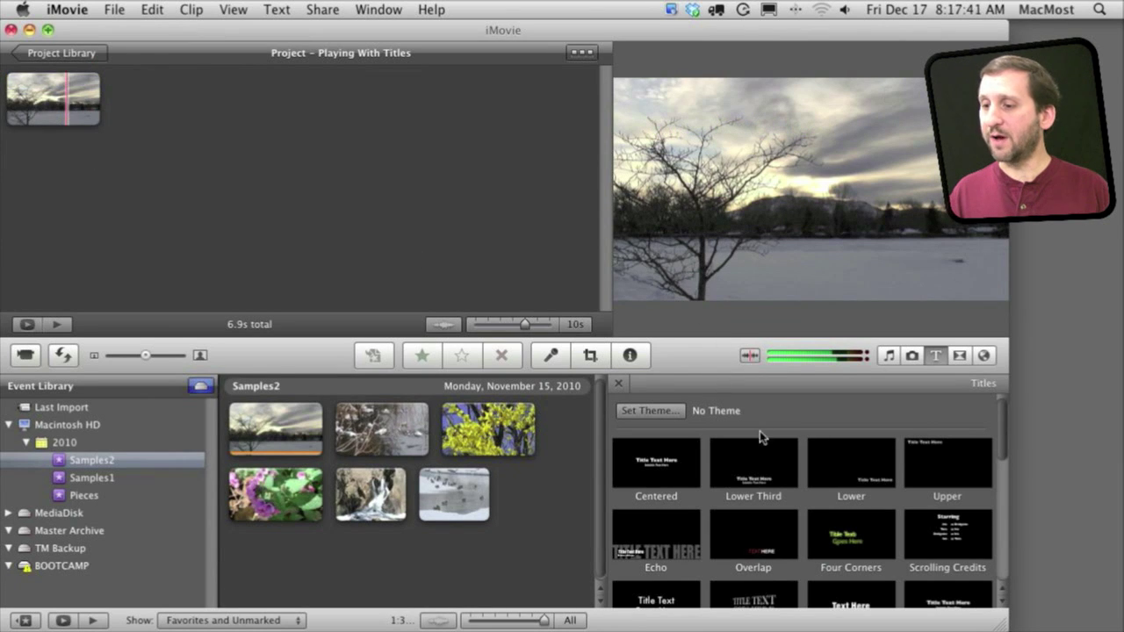
- Add a Lower title over the snowy-tree clip and left-align its 'Title Text Here' text
{"action": "left_click_drag", "start_coordinate": [864, 464], "coordinate": [100, 86]}
{"action": "left_click", "coordinate": [53, 88]}
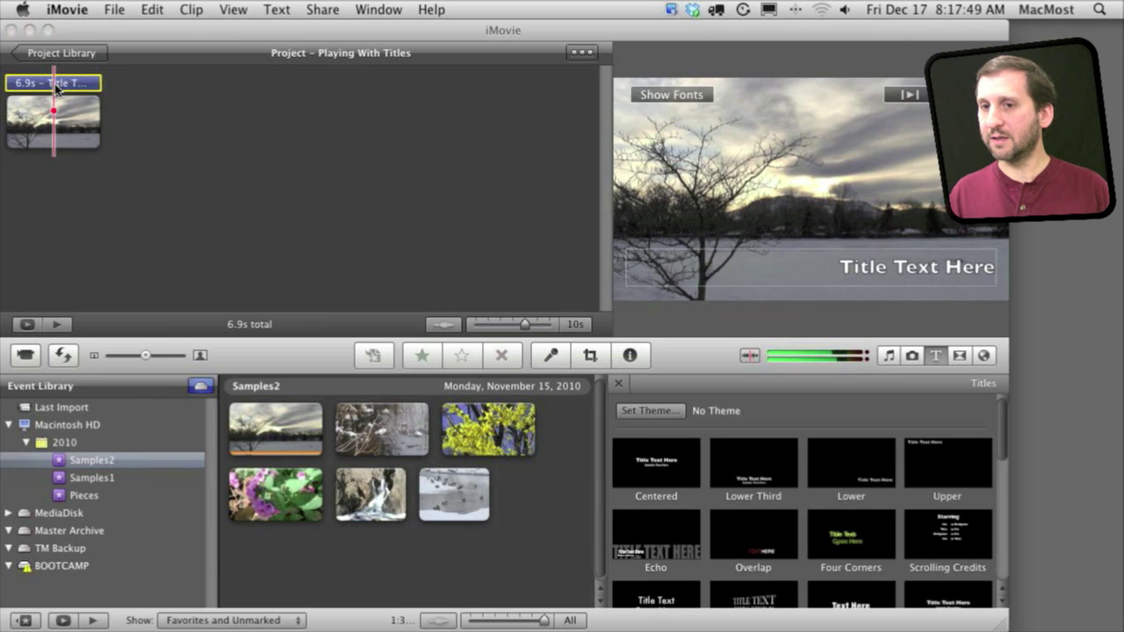
{"action": "left_click", "coordinate": [842, 265]}
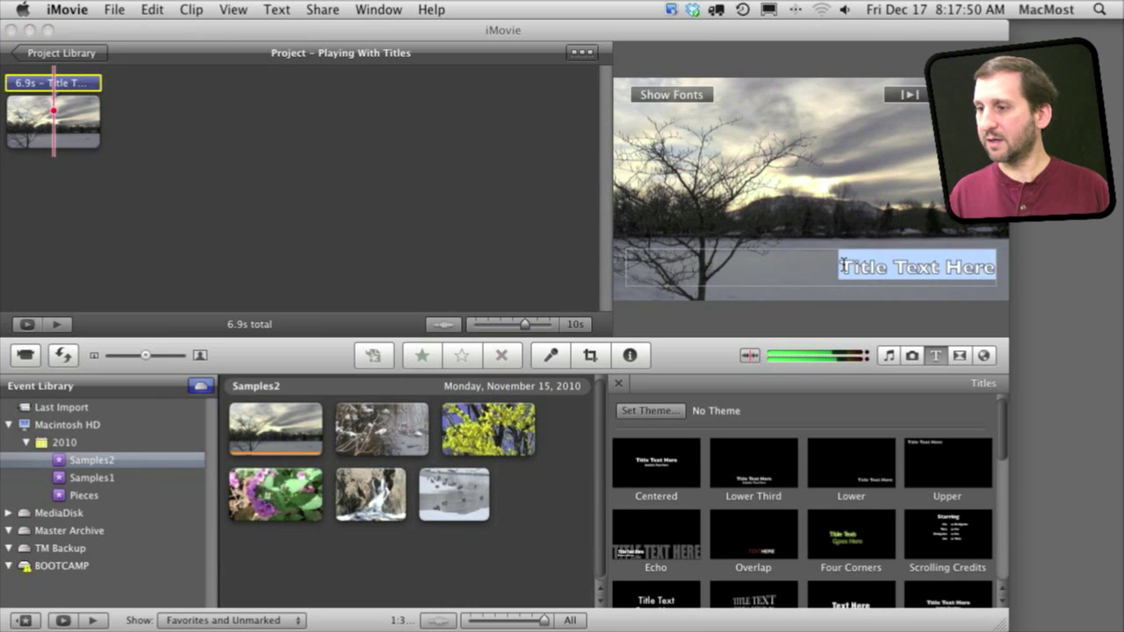
{"action": "left_click", "coordinate": [694, 97]}
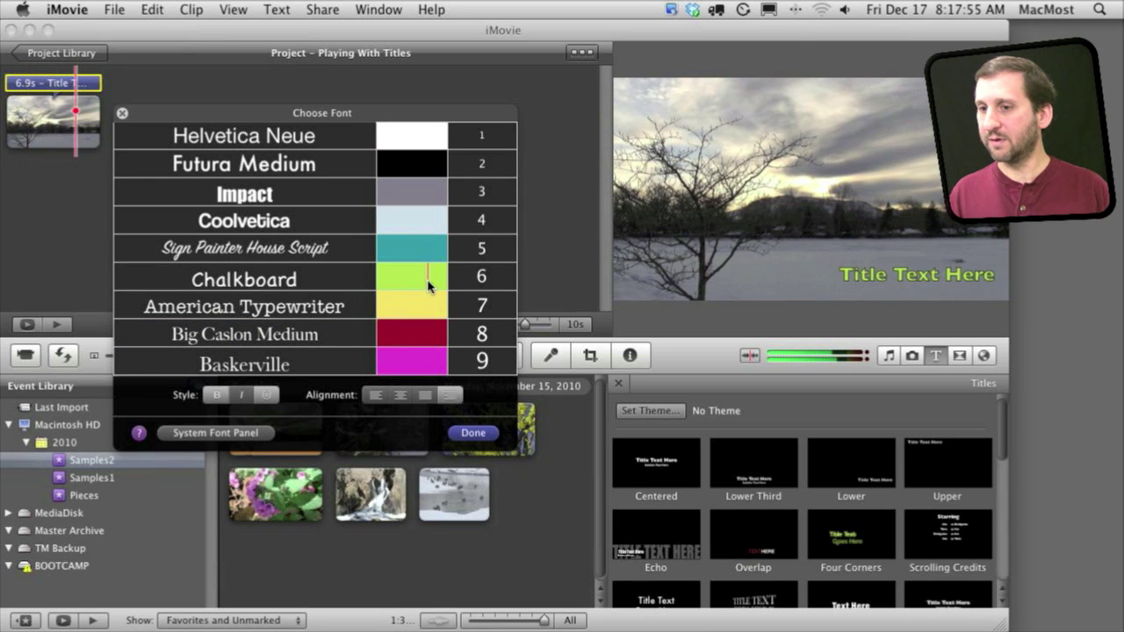
{"action": "left_click", "coordinate": [372, 396]}
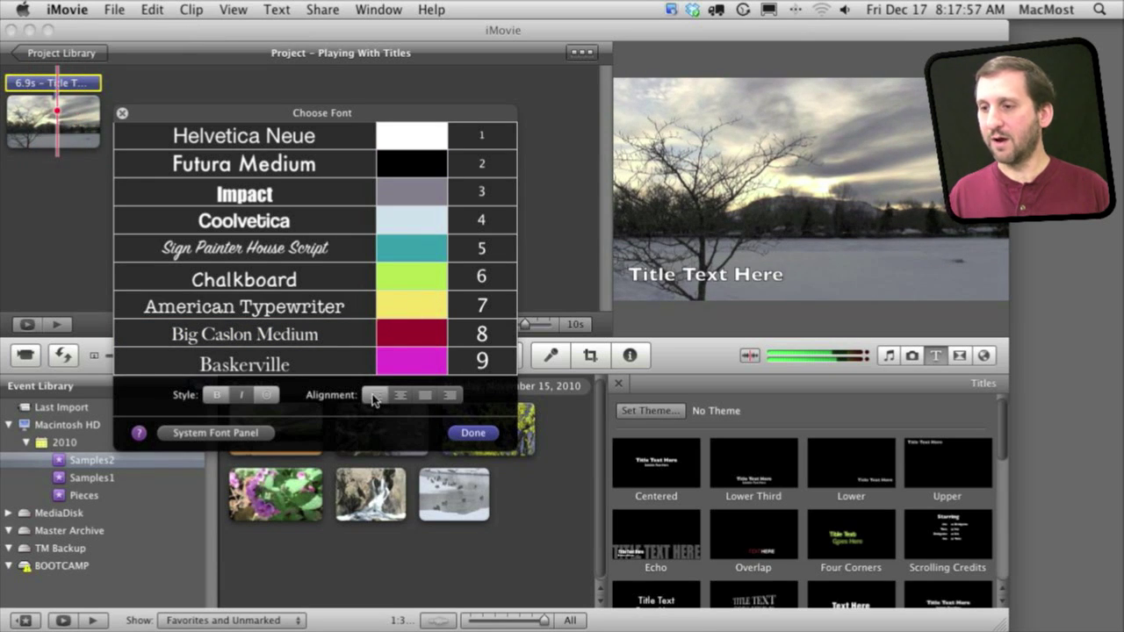
{"action": "left_click", "coordinate": [473, 432]}
{"action": "left_click", "coordinate": [753, 264]}
{"action": "left_click", "coordinate": [795, 272]}
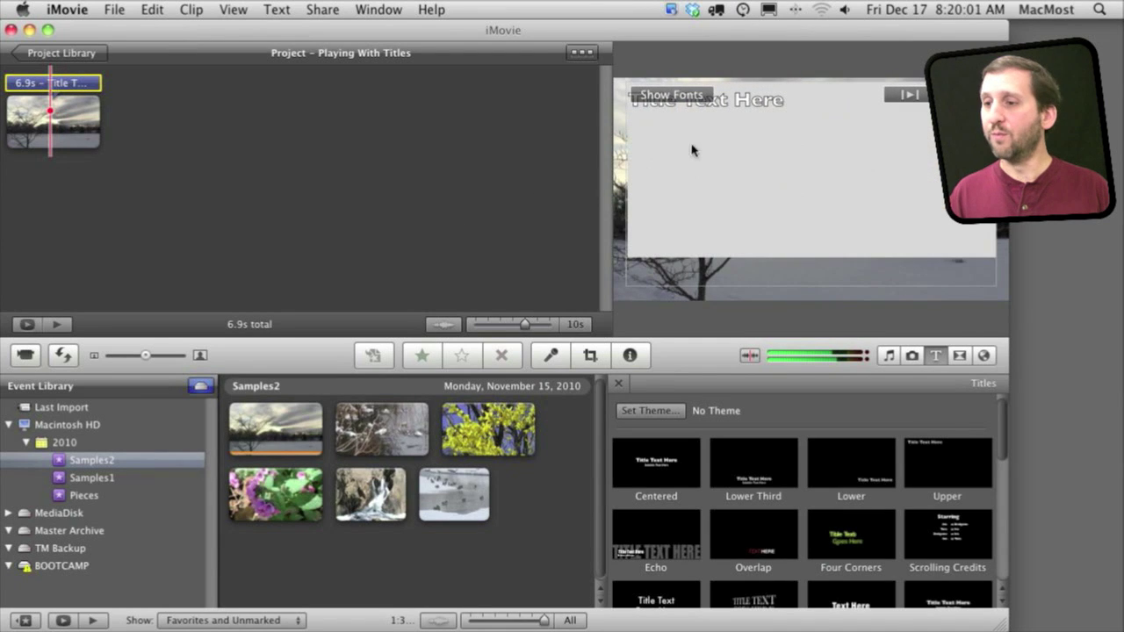
- In the system font panel, try Geneva and Gill Sans Light, Italic and Bold on the title
{"action": "left_click", "coordinate": [689, 99]}
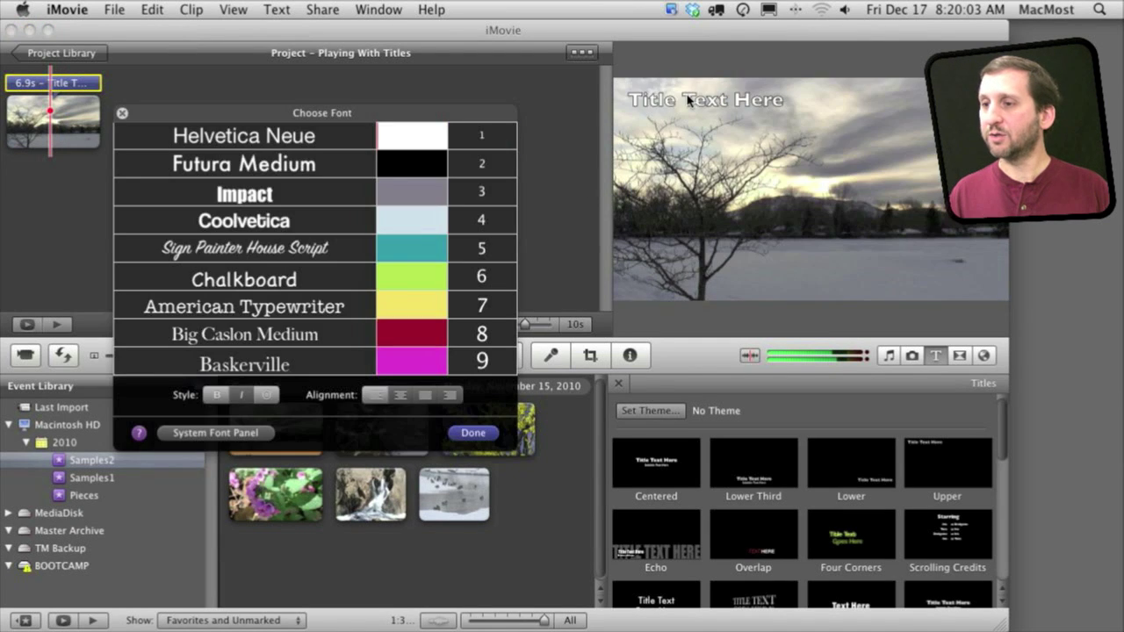
{"action": "left_click", "coordinate": [213, 432]}
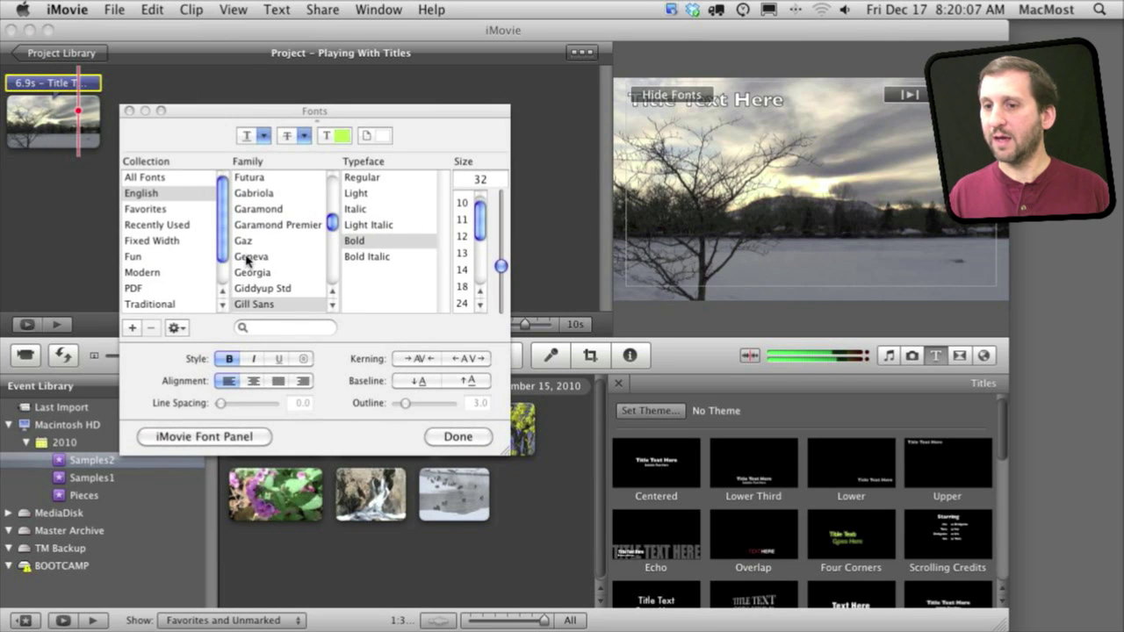
{"action": "left_click", "coordinate": [248, 257]}
{"action": "left_click", "coordinate": [253, 304]}
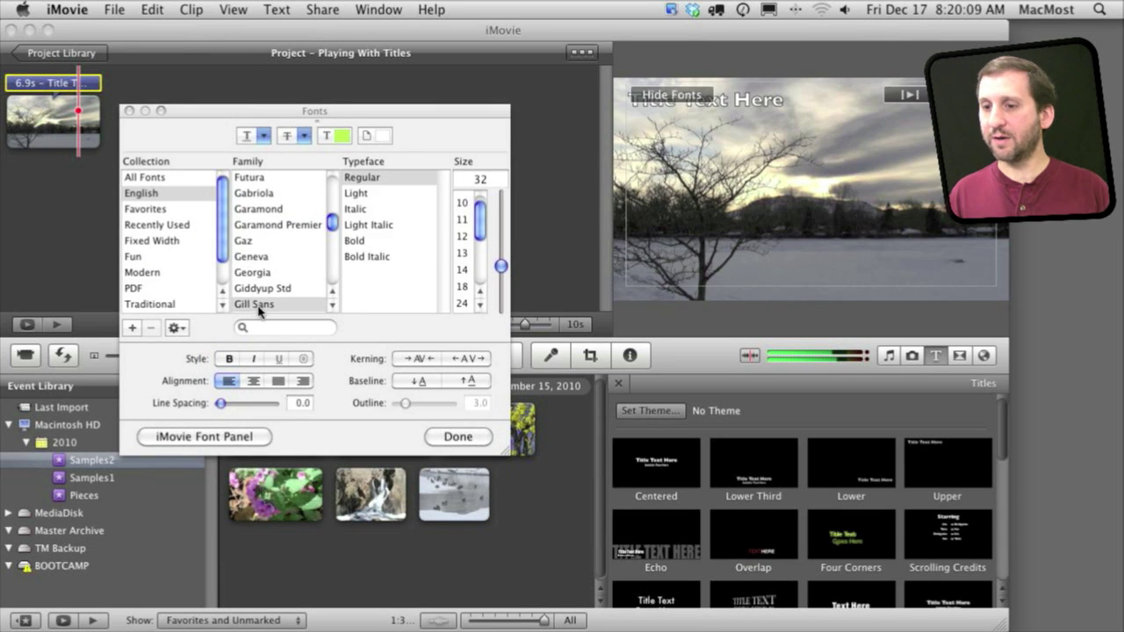
{"action": "key", "text": "super+a"}
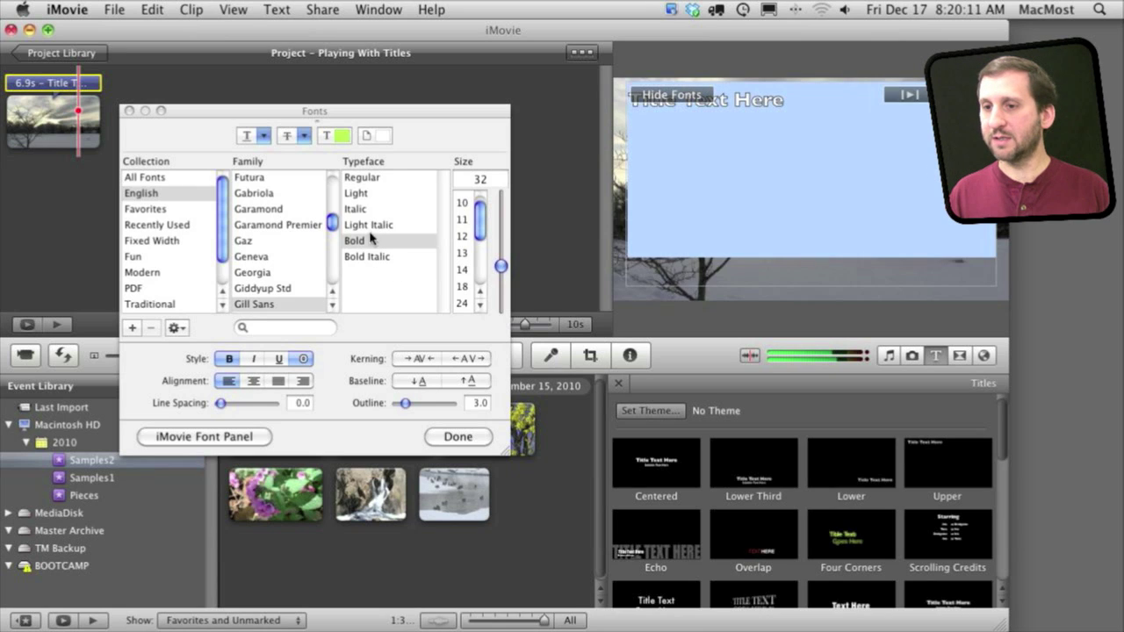
{"action": "left_click", "coordinate": [368, 196]}
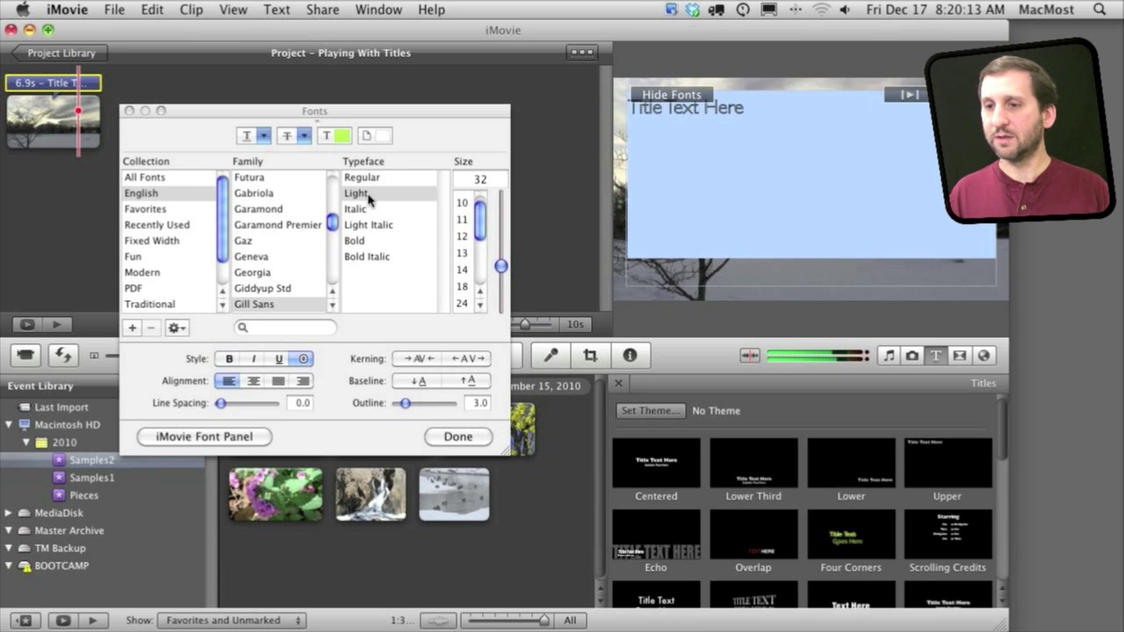
{"action": "left_click", "coordinate": [368, 209]}
{"action": "left_click", "coordinate": [374, 241]}
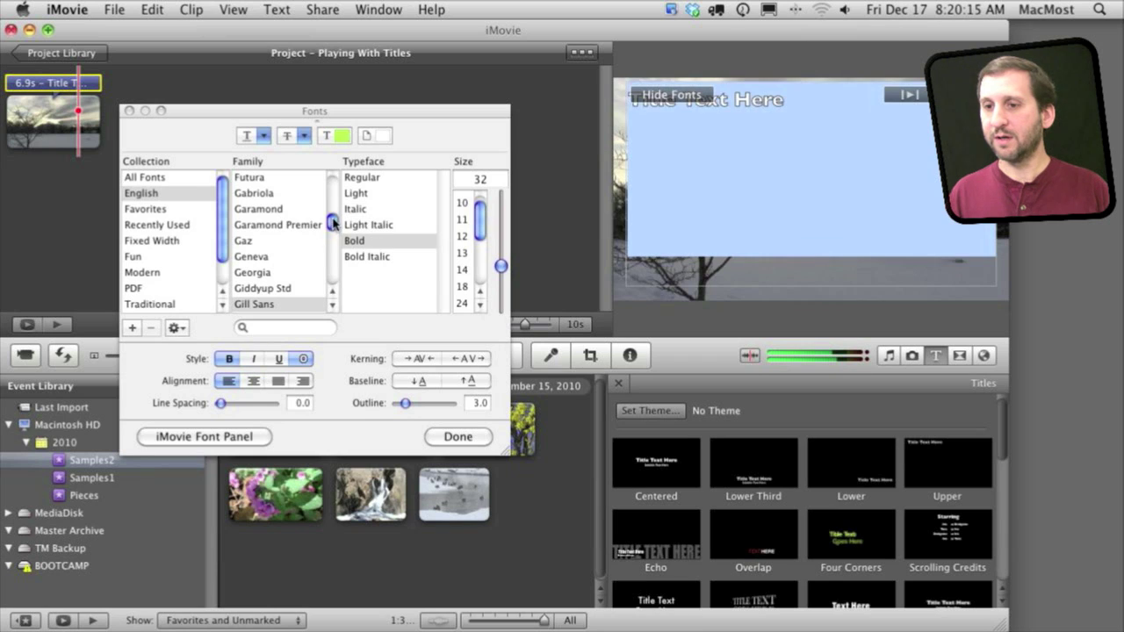
- Set the title to Papyrus size 20 with tighter kerning and a thicker outline
{"action": "left_click_drag", "start_coordinate": [334, 223], "coordinate": [333, 250]}
{"action": "left_click", "coordinate": [272, 264]}
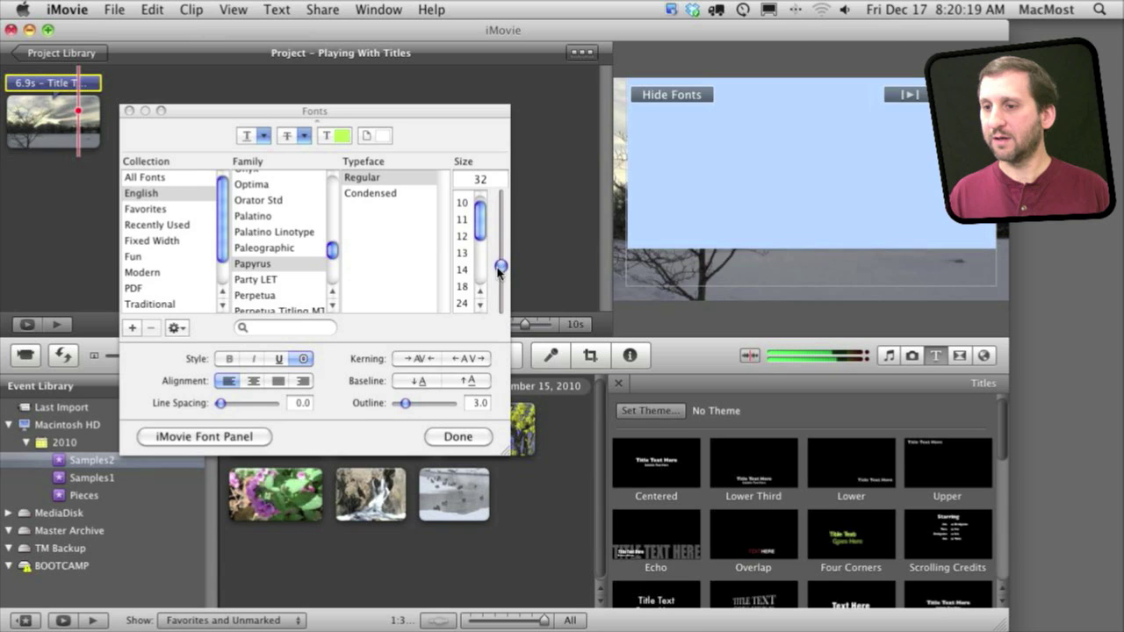
{"action": "left_click_drag", "start_coordinate": [500, 266], "coordinate": [507, 294]}
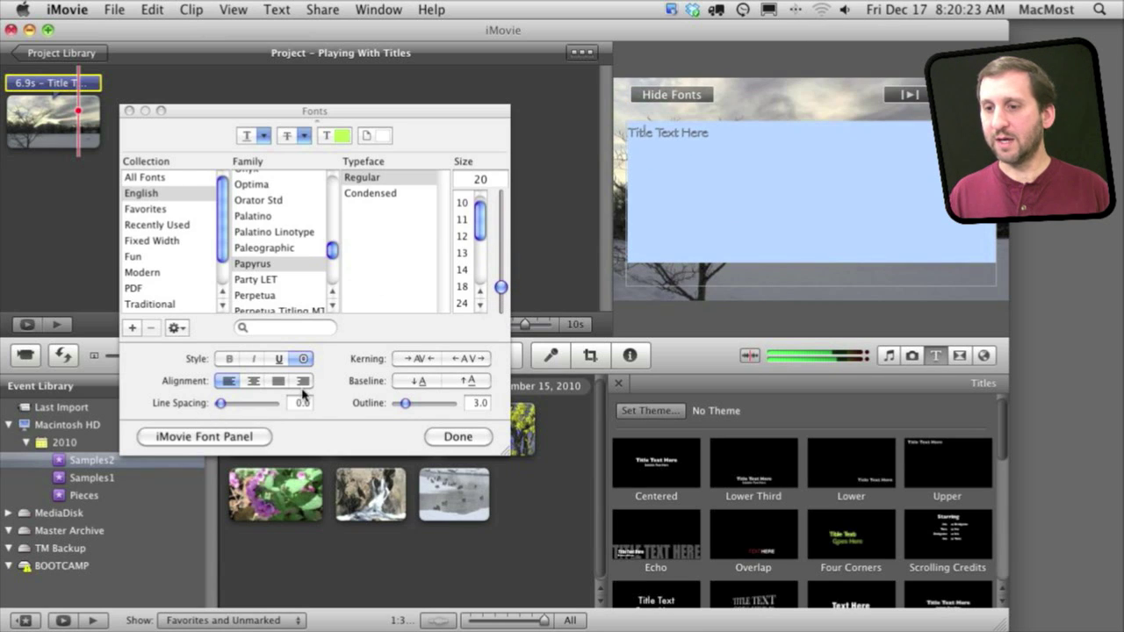
{"action": "left_click", "coordinate": [420, 360]}
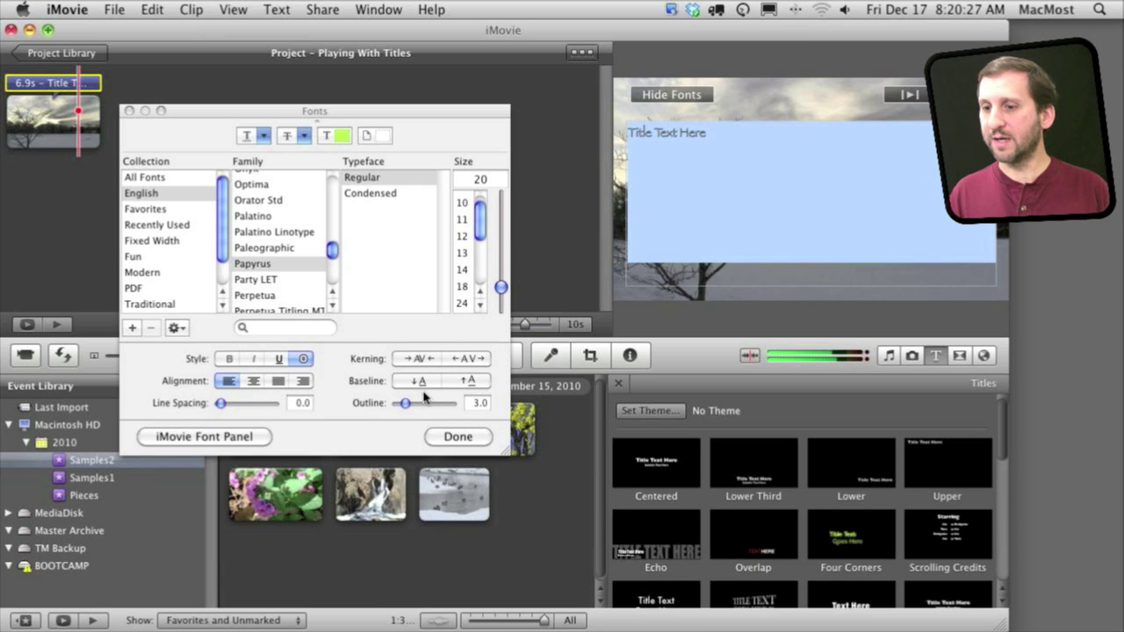
{"action": "left_click_drag", "start_coordinate": [411, 406], "coordinate": [452, 406]}
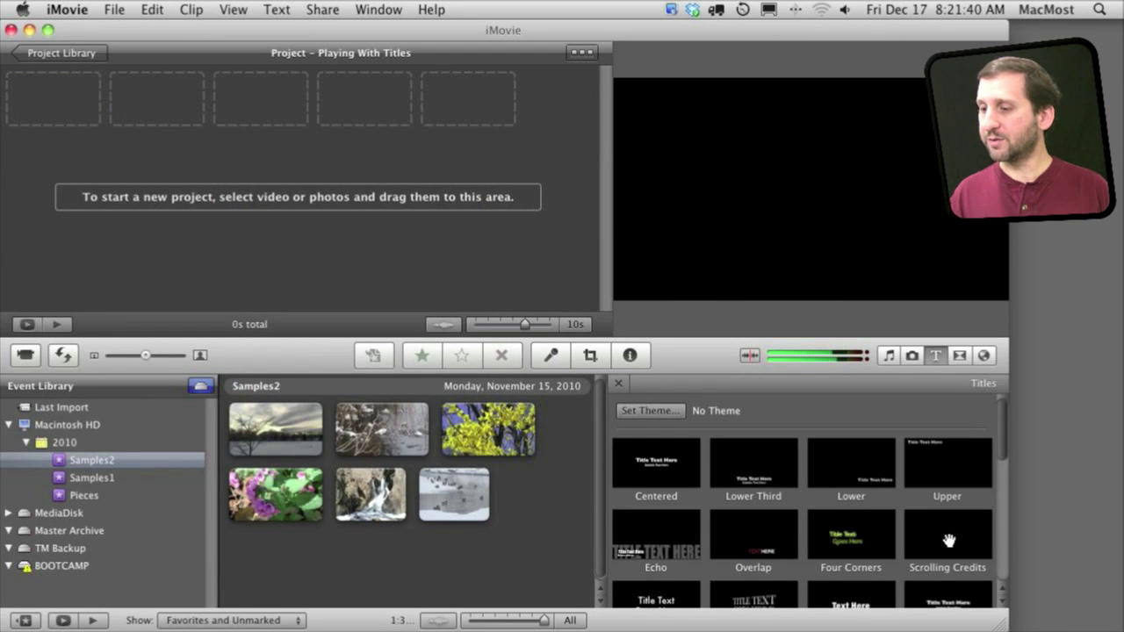
- Add a Scrolling Credits title to the empty project with a black background
{"action": "mouse_move", "coordinate": [1001, 454]}
{"action": "left_mouse_down"}
{"action": "mouse_move", "coordinate": [1000, 527]}
{"action": "mouse_move", "coordinate": [1001, 447]}
{"action": "left_mouse_up"}
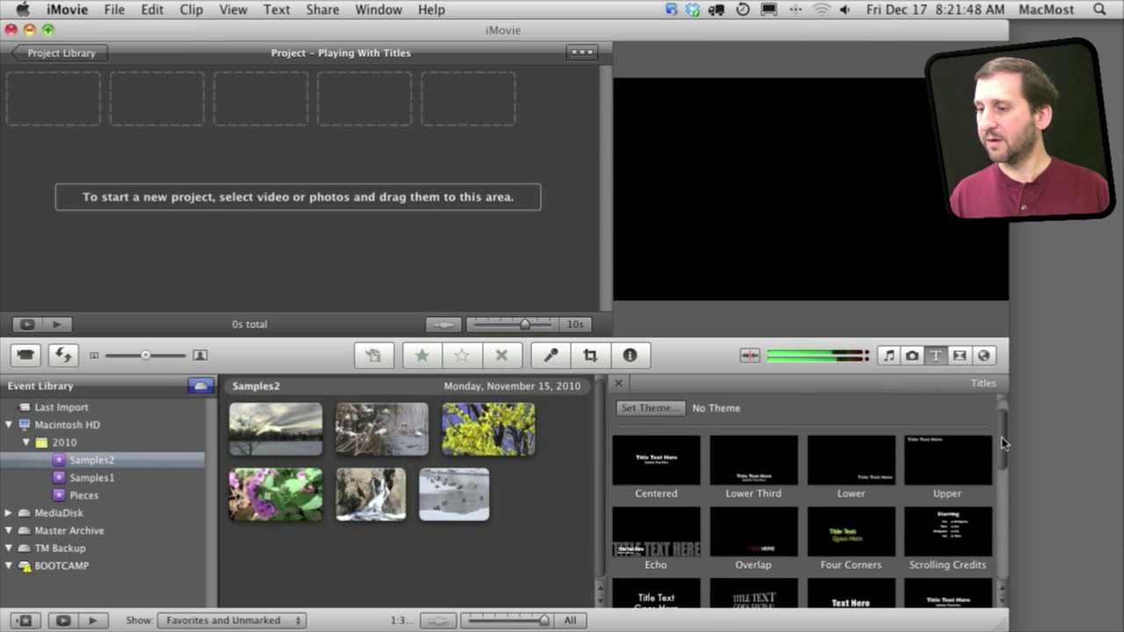
{"action": "left_click_drag", "start_coordinate": [947, 535], "coordinate": [72, 98]}
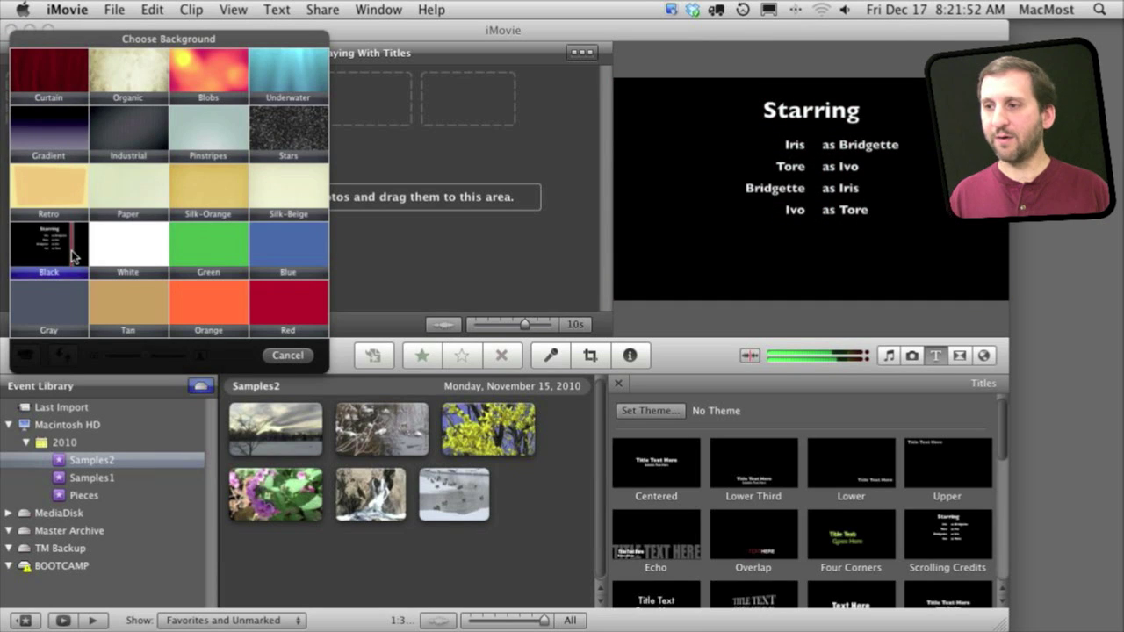
{"action": "left_click", "coordinate": [66, 249]}
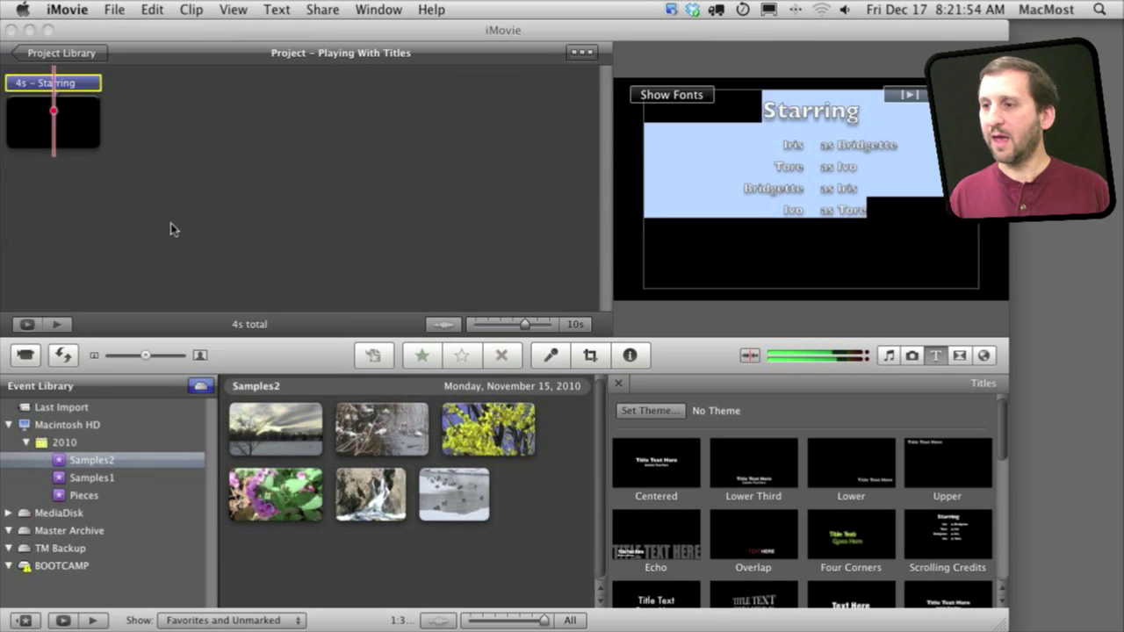
- Preview the default Starring scrolling credits
{"action": "left_click", "coordinate": [546, 198]}
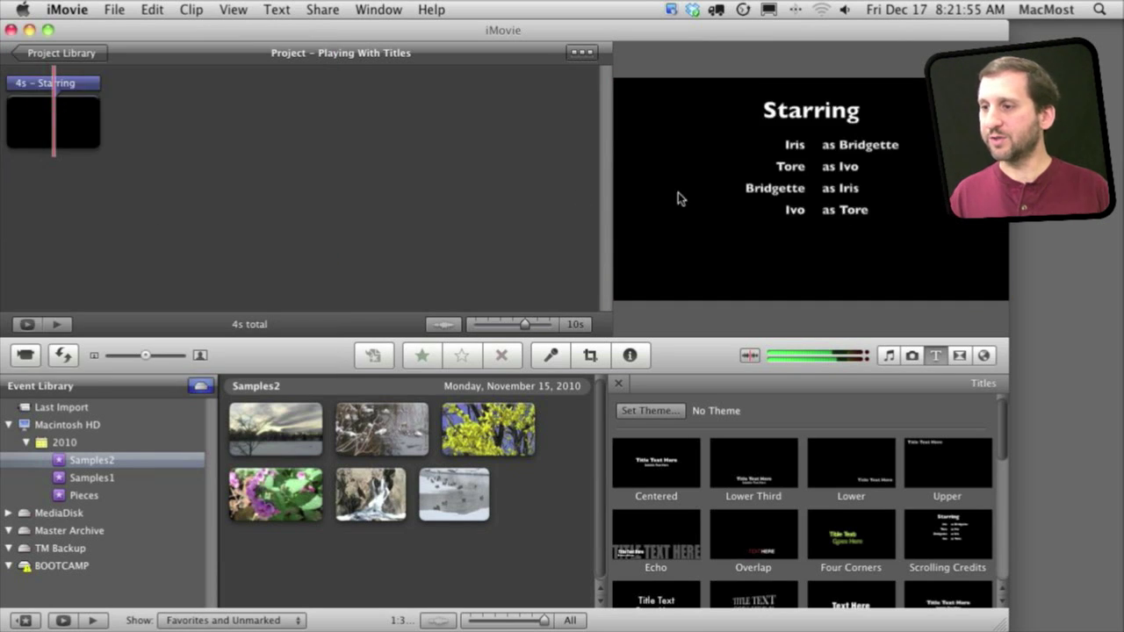
{"action": "left_click", "coordinate": [812, 147]}
{"action": "left_click", "coordinate": [54, 321]}
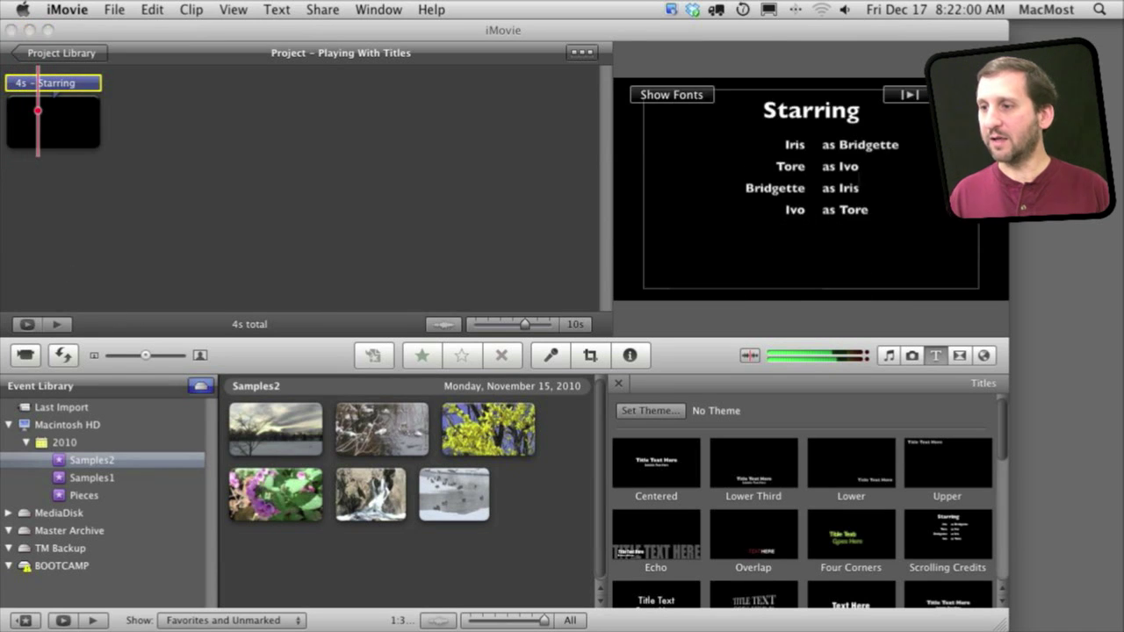
- Paste two extra copies of the Iris-to-Tore cast lines at the end of the credits
{"action": "left_click", "coordinate": [795, 145]}
{"action": "left_click", "coordinate": [757, 144]}
{"action": "left_click_drag", "start_coordinate": [752, 133], "coordinate": [700, 251]}
{"action": "key", "text": "super+c"}
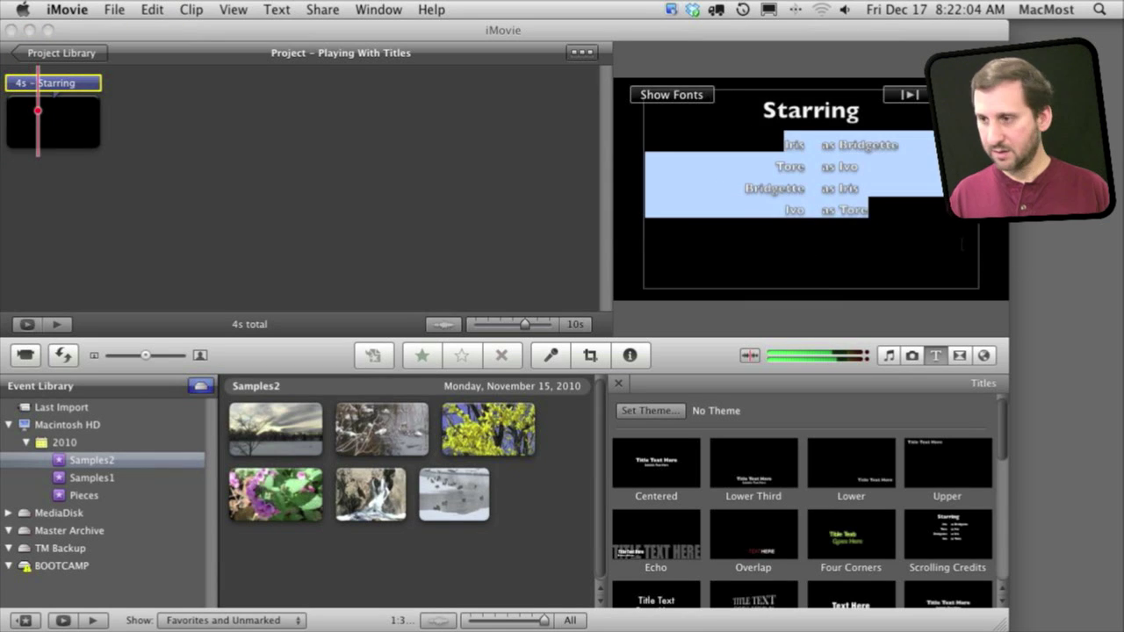
{"action": "left_click", "coordinate": [949, 235]}
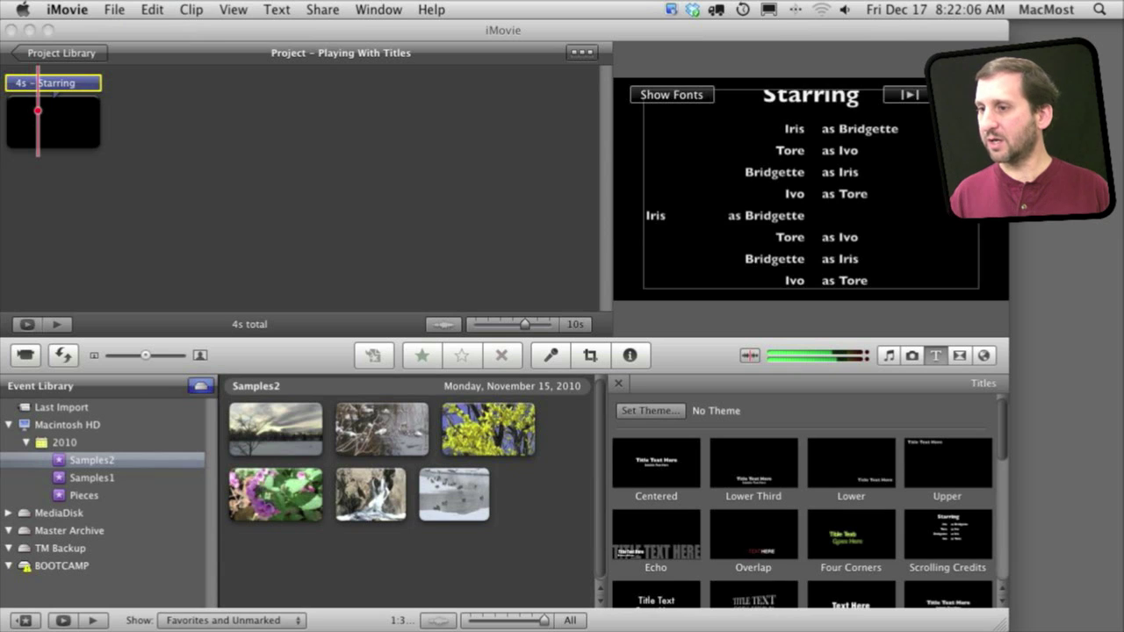
{"action": "key", "text": "super+v"}
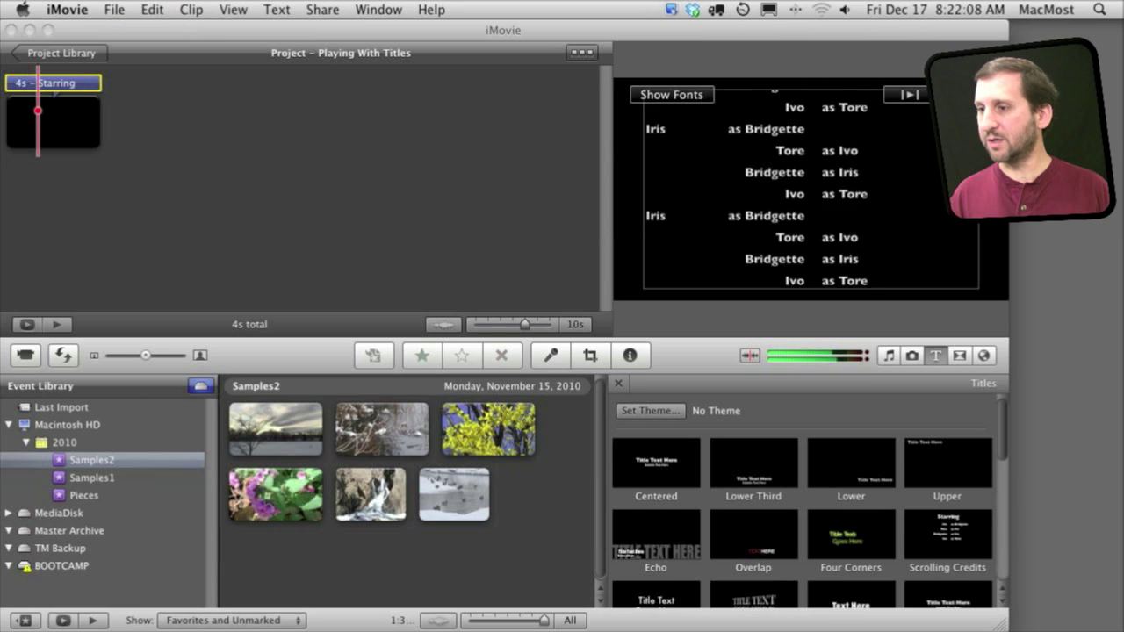
{"action": "key", "text": "super+v"}
{"action": "key", "text": "super+v"}
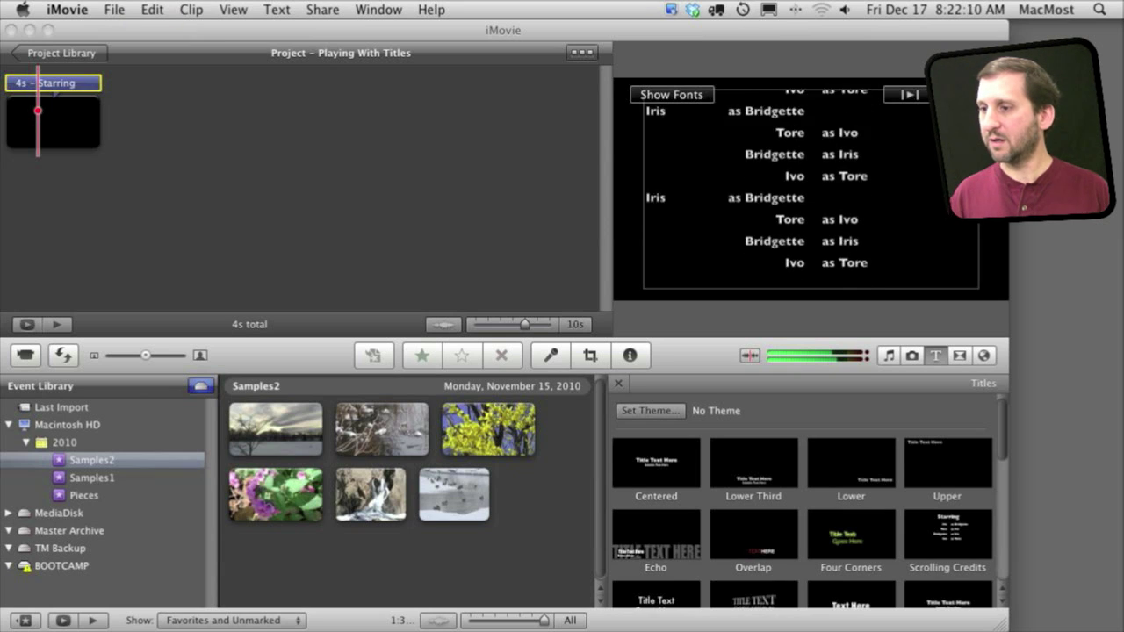
- Play back the lengthened scrolling credits and select the credits clip
{"action": "left_click", "coordinate": [194, 257]}
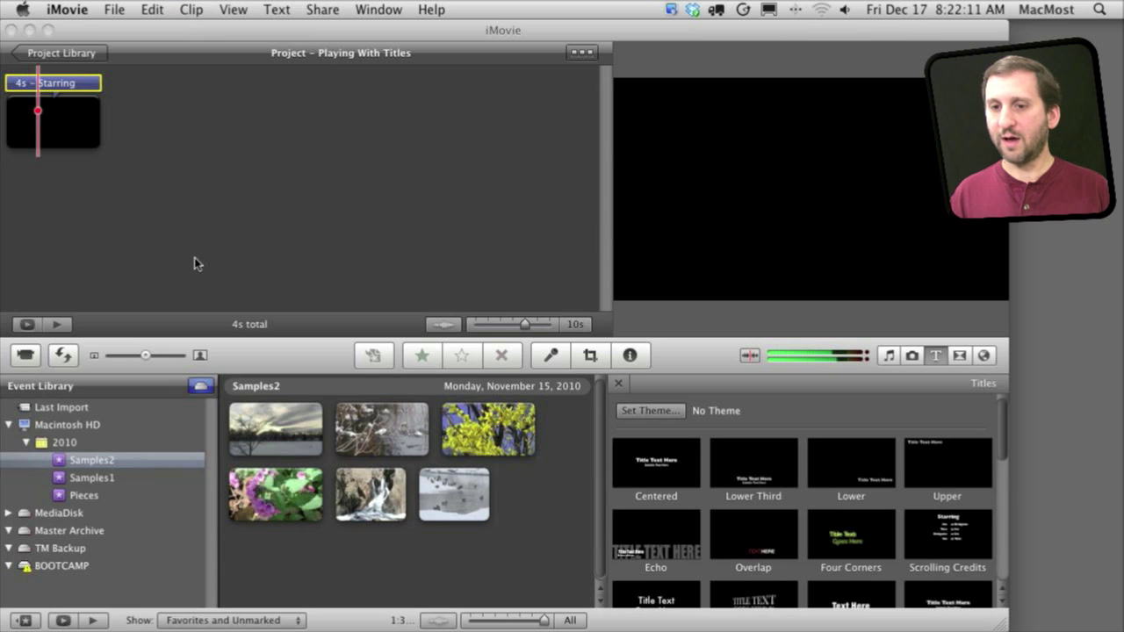
{"action": "left_click", "coordinate": [57, 324]}
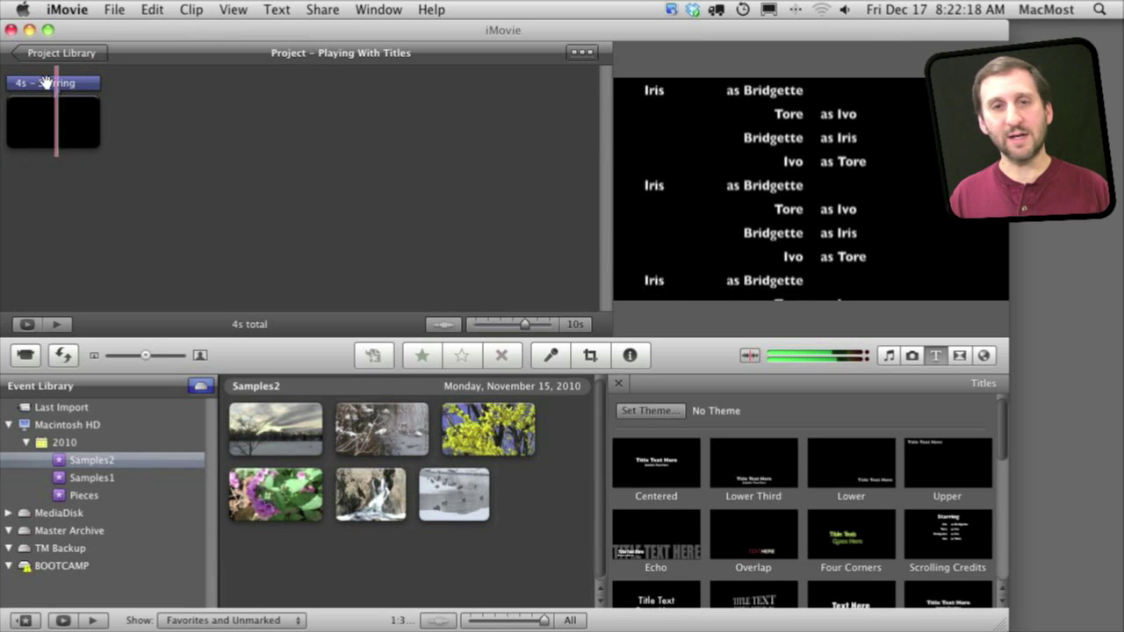
{"action": "left_click", "coordinate": [67, 117]}
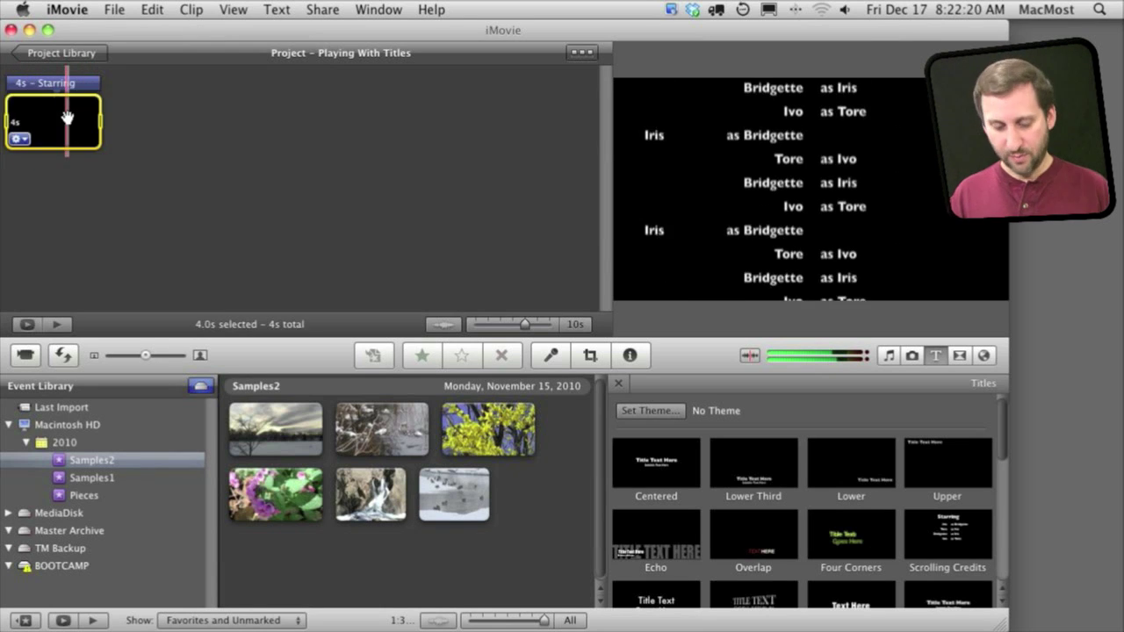
- Change the credits title duration from 4 to 20 seconds
{"action": "double_click", "coordinate": [69, 123]}
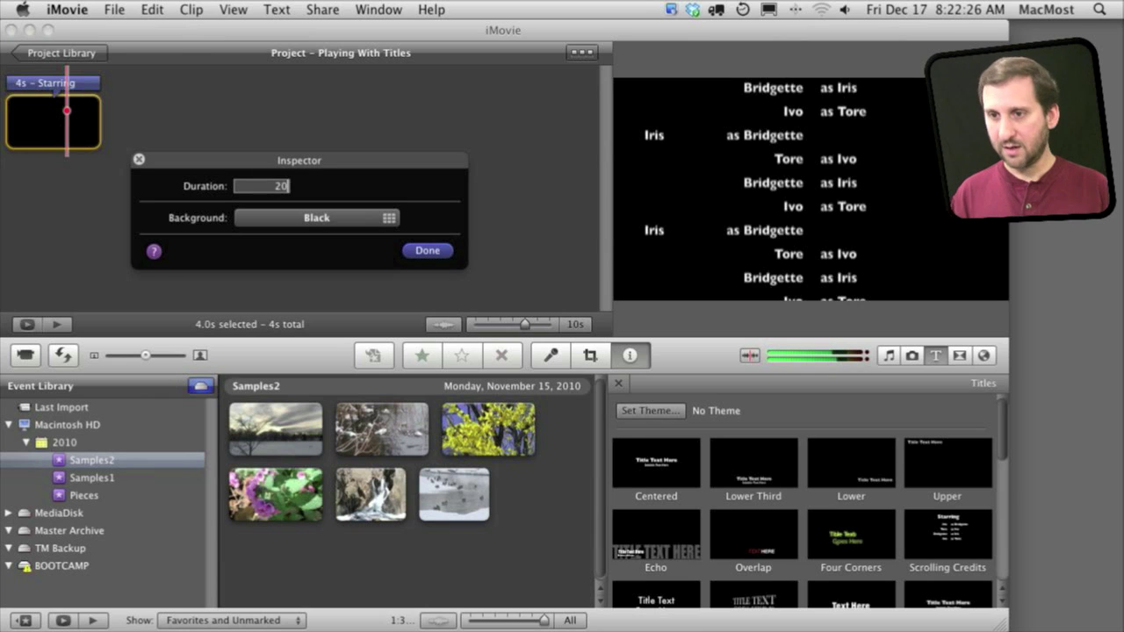
{"action": "key", "text": "Return"}
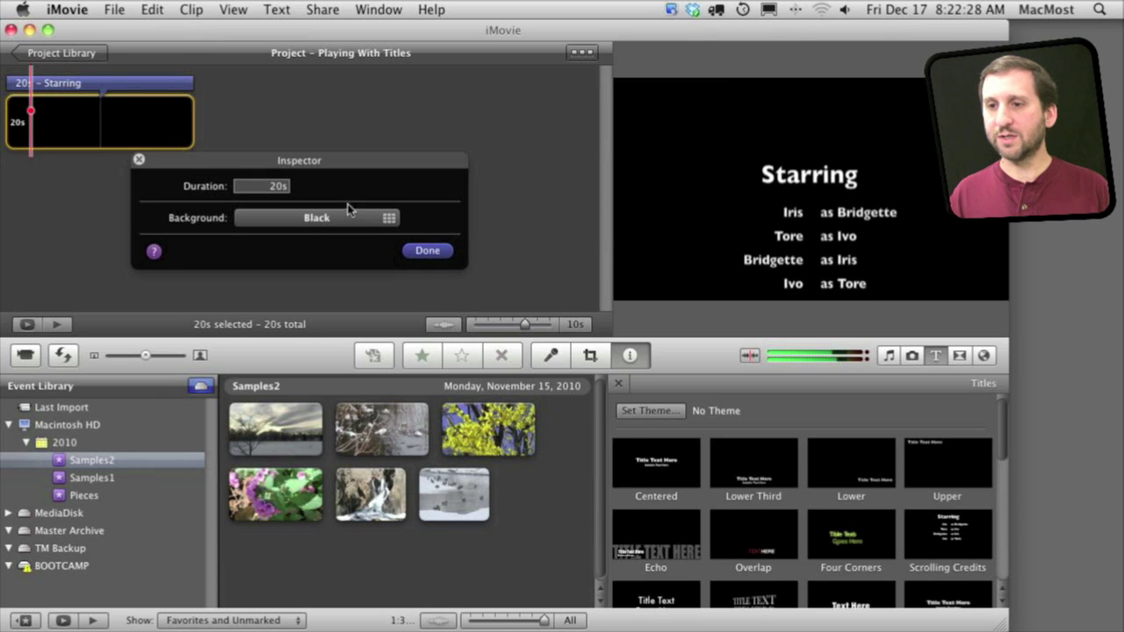
{"action": "left_click", "coordinate": [428, 251]}
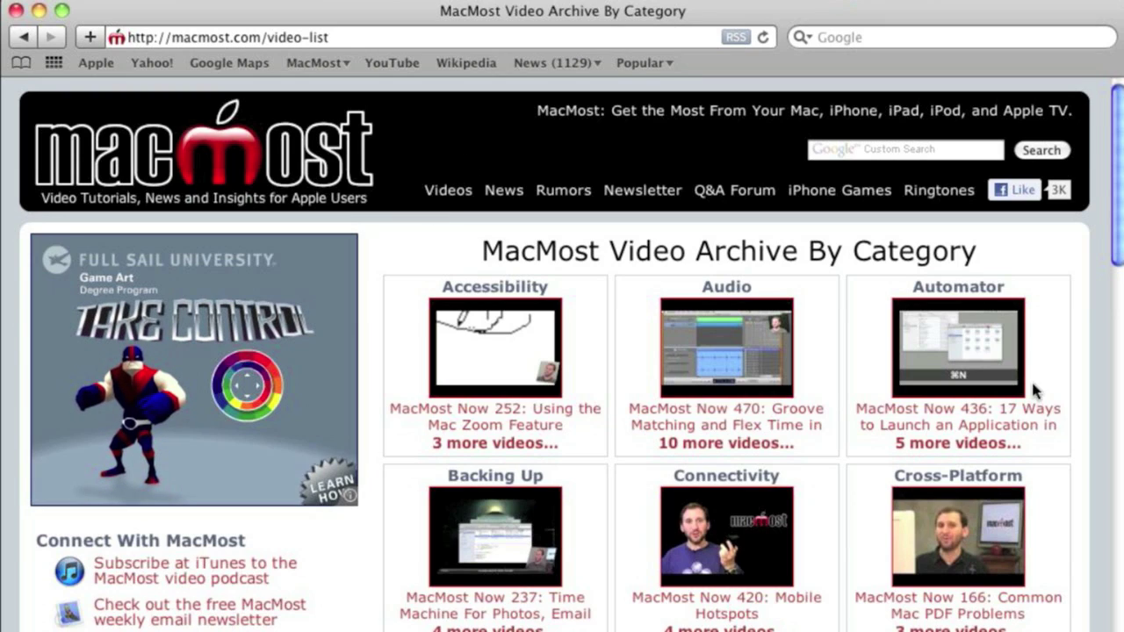
- Scroll the MacMost video archive page down to the iMovie category
{"action": "scroll", "coordinate": [1120, 236], "scroll_direction": "down", "scroll_amount": 5}
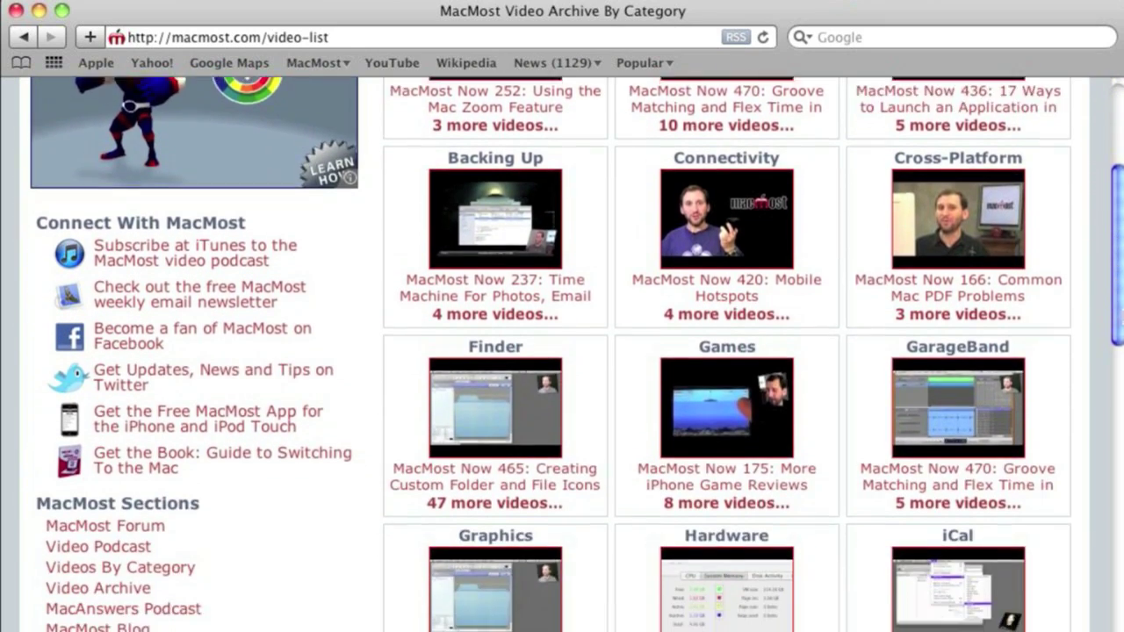
{"action": "scroll", "coordinate": [562, 351], "scroll_direction": "down", "scroll_amount": 3}
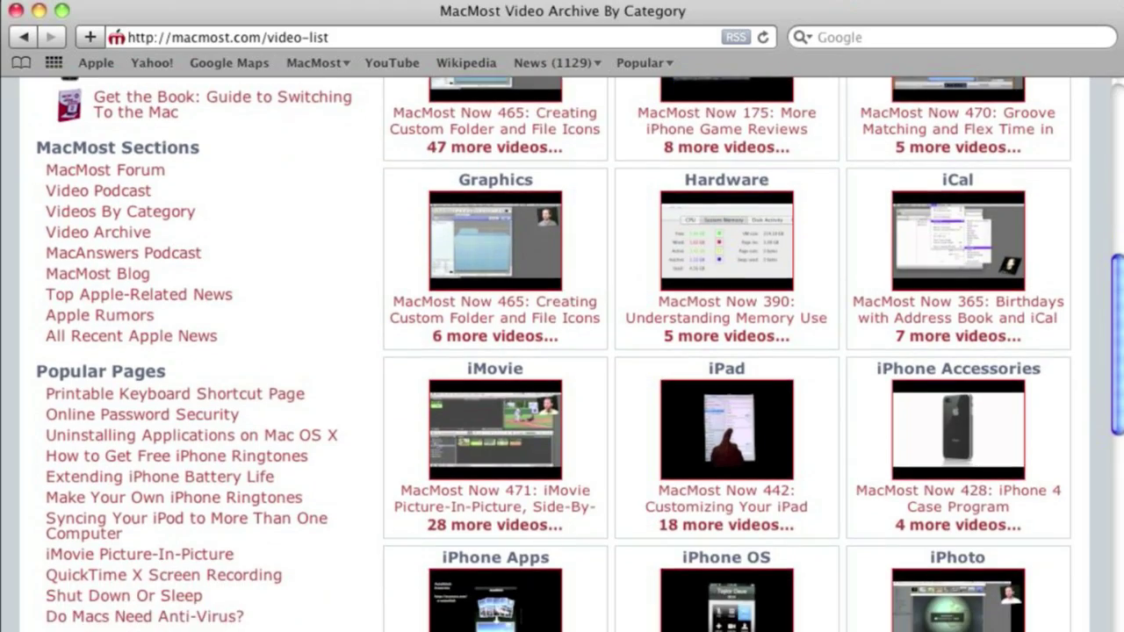